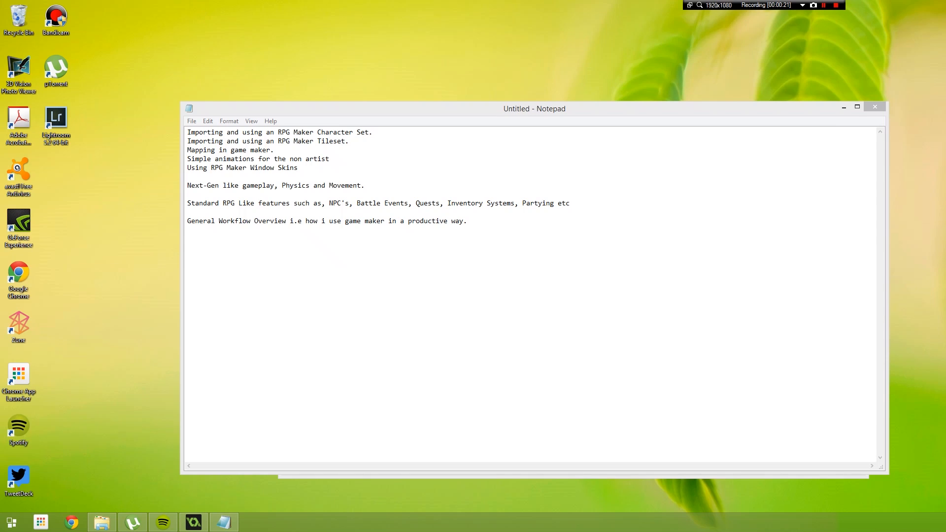
- Reposition the Notepad outline window and close the Game Maker Tutorial - RPG folder window behind it
{"action": "key", "text": "XF86AudioRaiseVolume"}
{"action": "left_click_drag", "start_coordinate": [182, 103], "coordinate": [384, 69]}
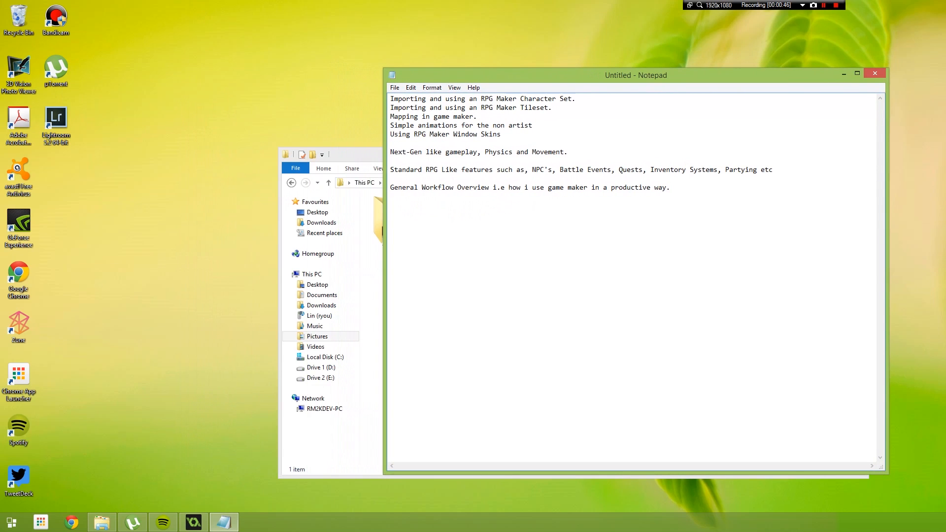
{"action": "left_click_drag", "start_coordinate": [542, 74], "coordinate": [552, 58]}
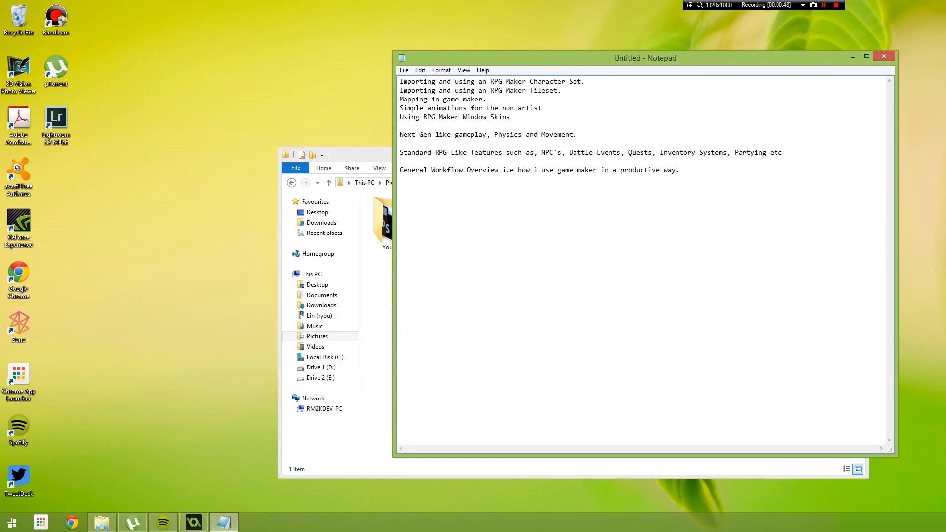
{"action": "left_click", "coordinate": [360, 155]}
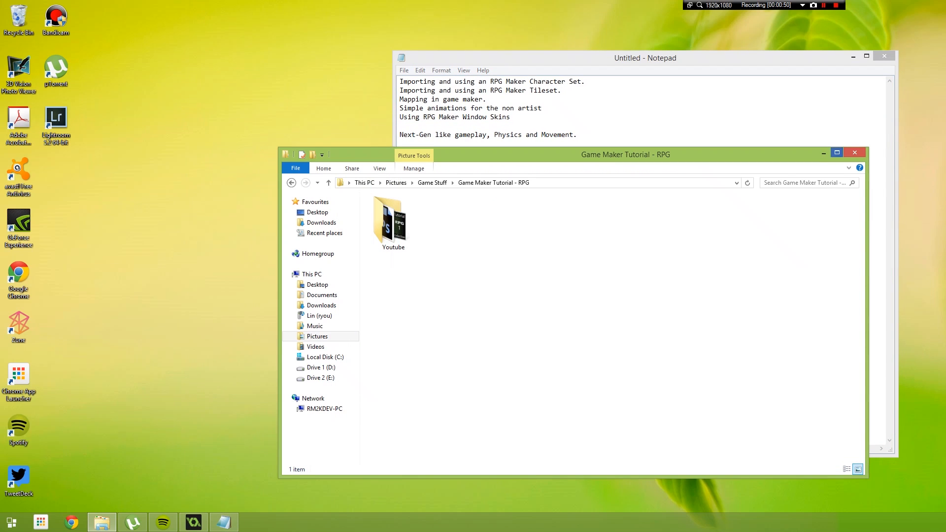
{"action": "left_click", "coordinate": [823, 153]}
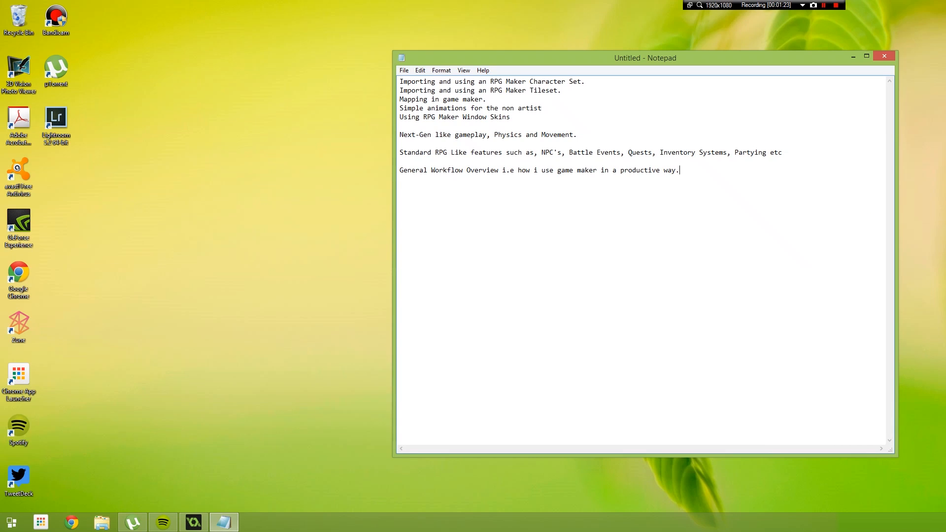
- Bring up the RPG Tutorial project in GameMaker and open the Pictures > Game Stuff folder in File Explorer
{"action": "left_click", "coordinate": [194, 522]}
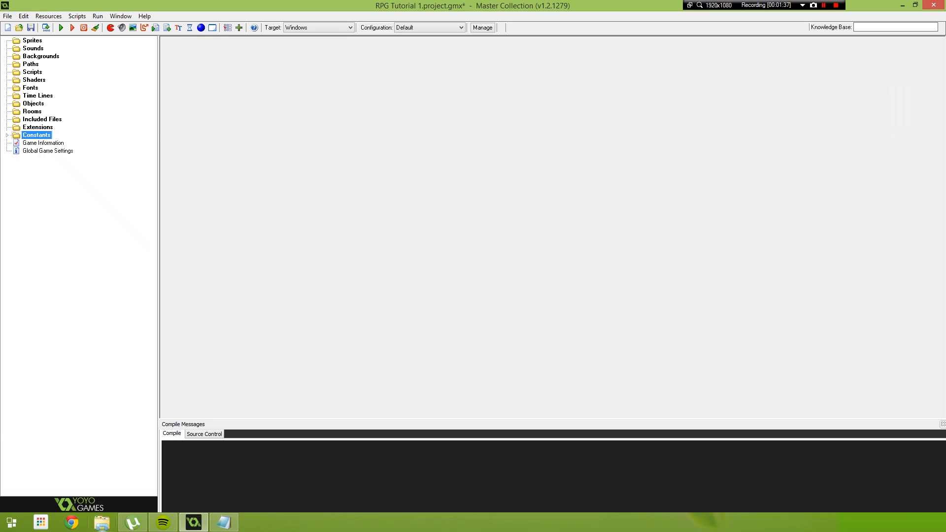
{"action": "left_click", "coordinate": [102, 523]}
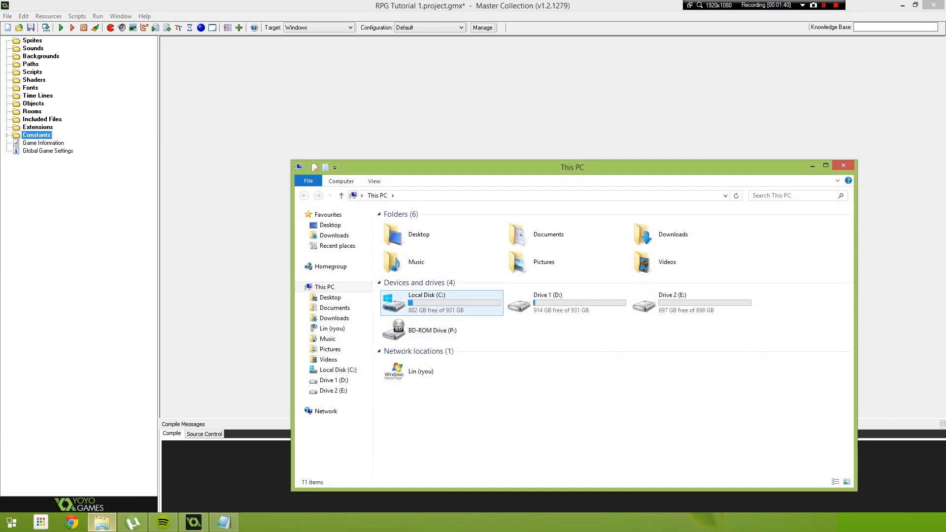
{"action": "double_click", "coordinate": [518, 262]}
{"action": "double_click", "coordinate": [401, 231]}
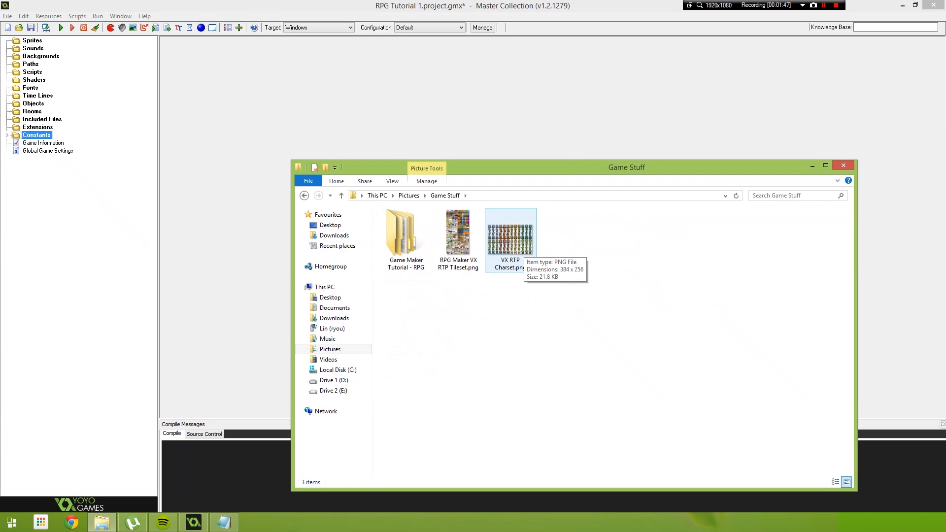
- Open VX RTP Charset.png in Paint to examine the layout of the character sheet, and close it
{"action": "right_click", "coordinate": [510, 248]}
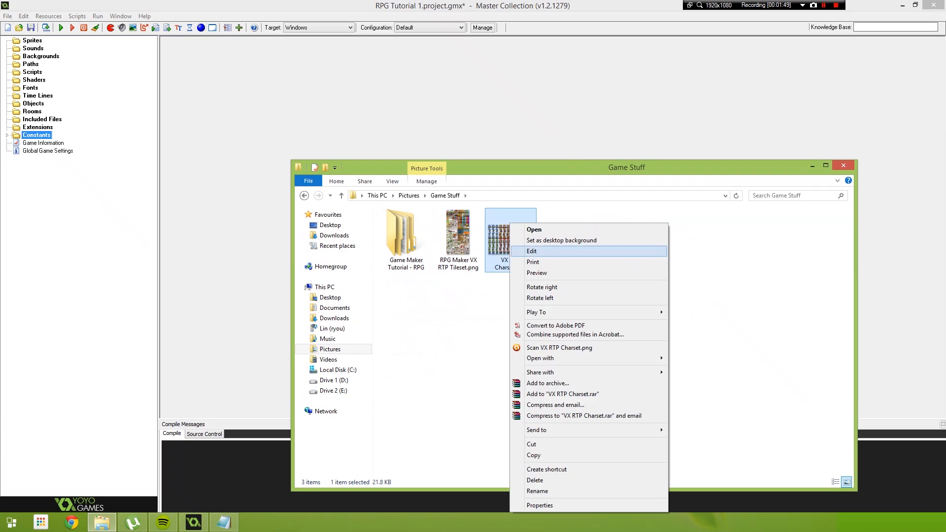
{"action": "left_click", "coordinate": [533, 251]}
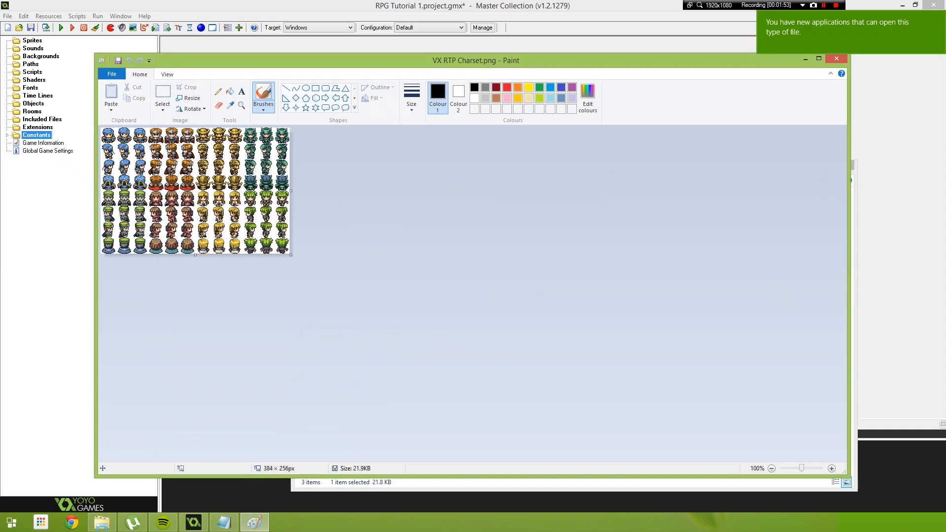
{"action": "left_click_drag", "start_coordinate": [305, 61], "coordinate": [399, 59]}
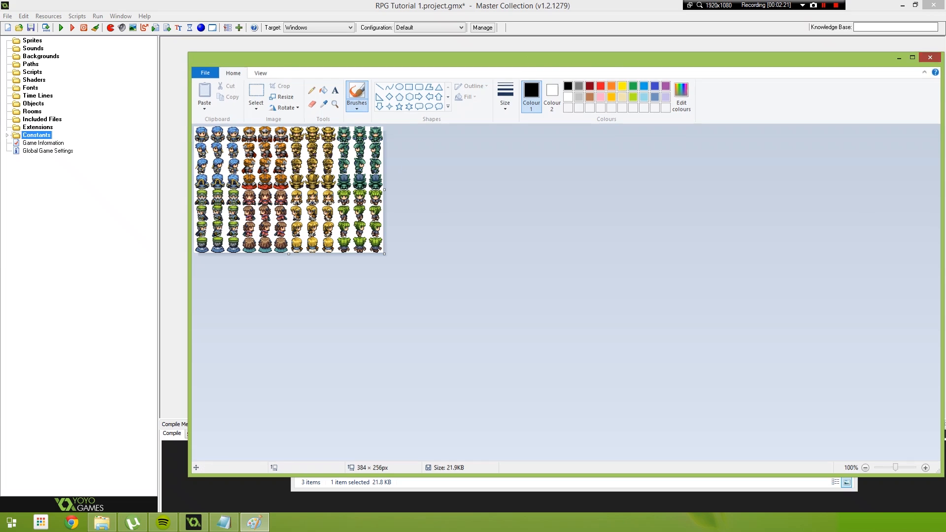
{"action": "left_click", "coordinate": [931, 57]}
- Create a new sprite and enter spr_Hero_ as the start of its name
{"action": "right_click", "coordinate": [32, 40]}
{"action": "left_click", "coordinate": [52, 47]}
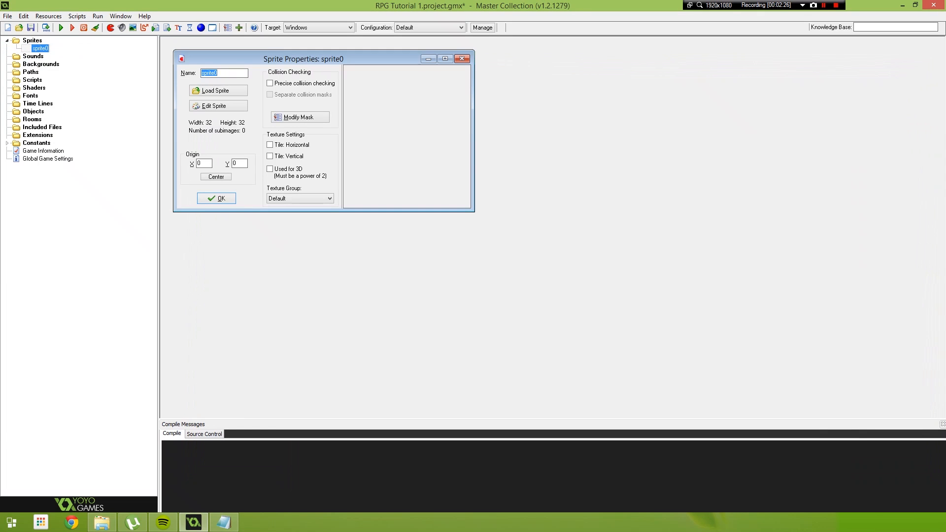
{"action": "type", "text": "spr_Hero_"}
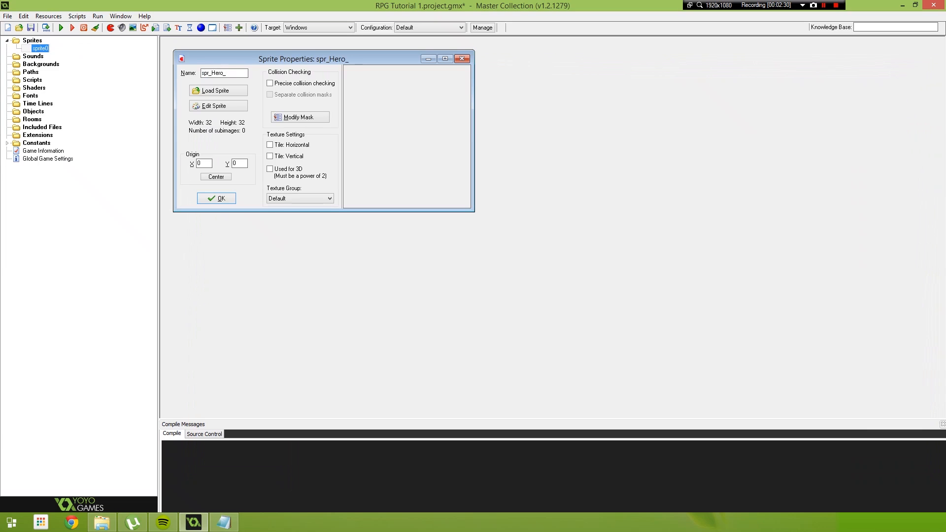
- Reopen VX RTP Charset.png in Paint for reference and complete the sprite's name as spr_Hero_Down
{"action": "key", "text": "alt+Tab"}
{"action": "right_click", "coordinate": [527, 222]}
{"action": "left_click", "coordinate": [547, 250]}
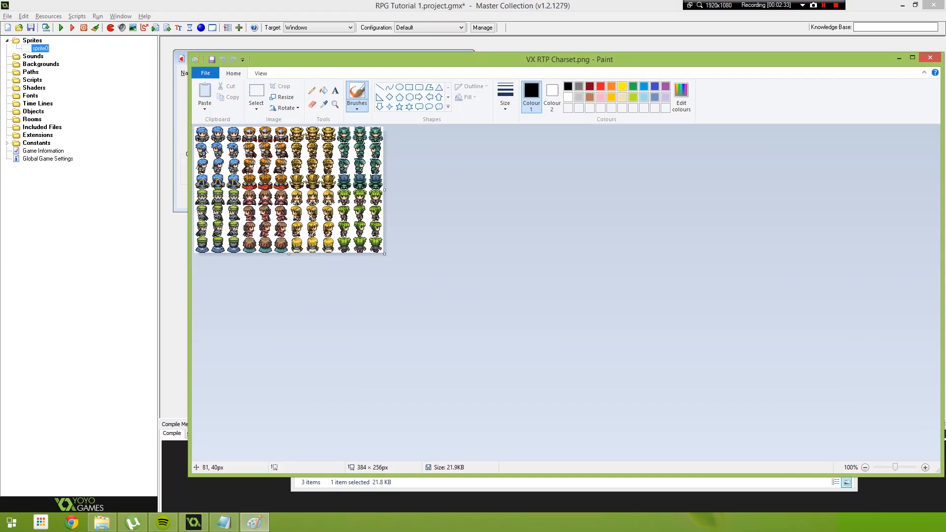
{"action": "key", "text": "alt+Tab"}
{"action": "type", "text": "Down"}
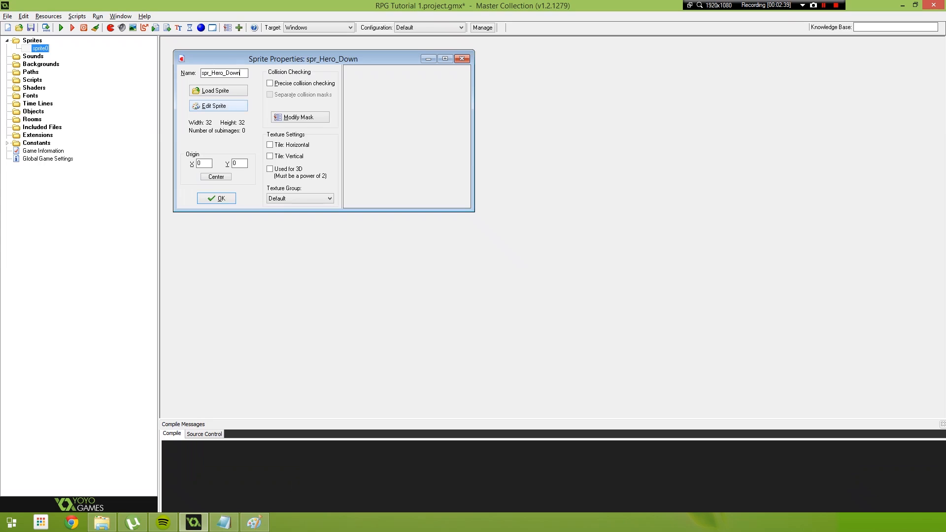
- Open the sprite editor for spr_Hero_Down and load VX RTP Charset.png from Game Stuff as a strip image
{"action": "left_click", "coordinate": [218, 105]}
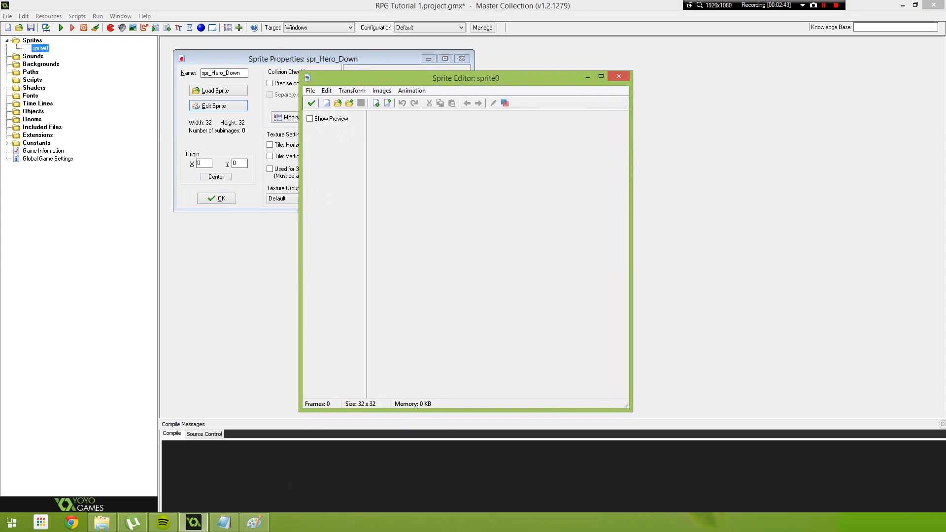
{"action": "left_click_drag", "start_coordinate": [631, 242], "coordinate": [745, 242]}
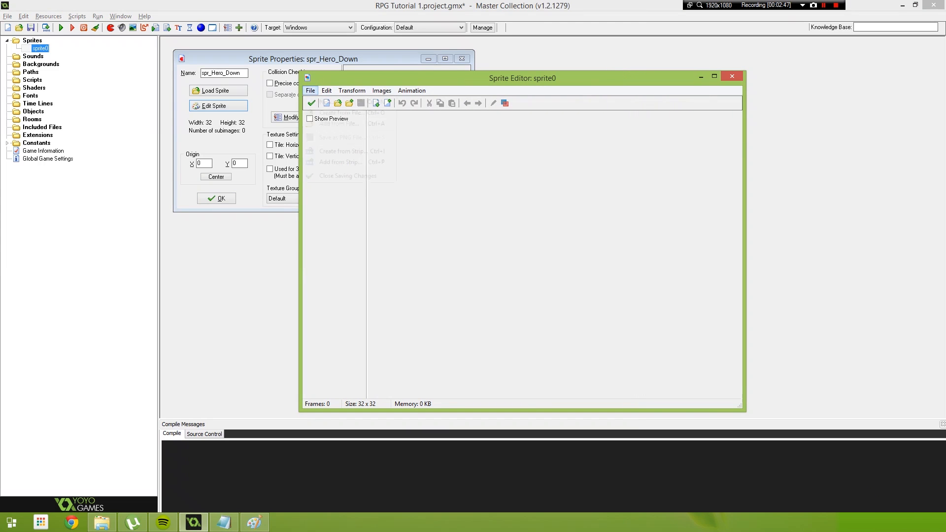
{"action": "left_click", "coordinate": [310, 90]}
{"action": "left_click", "coordinate": [345, 150]}
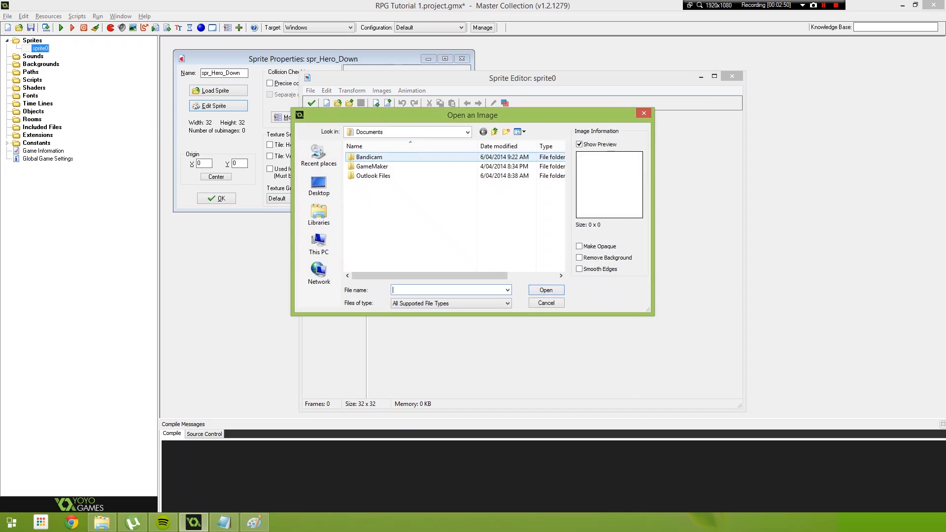
{"action": "left_click", "coordinate": [319, 214]}
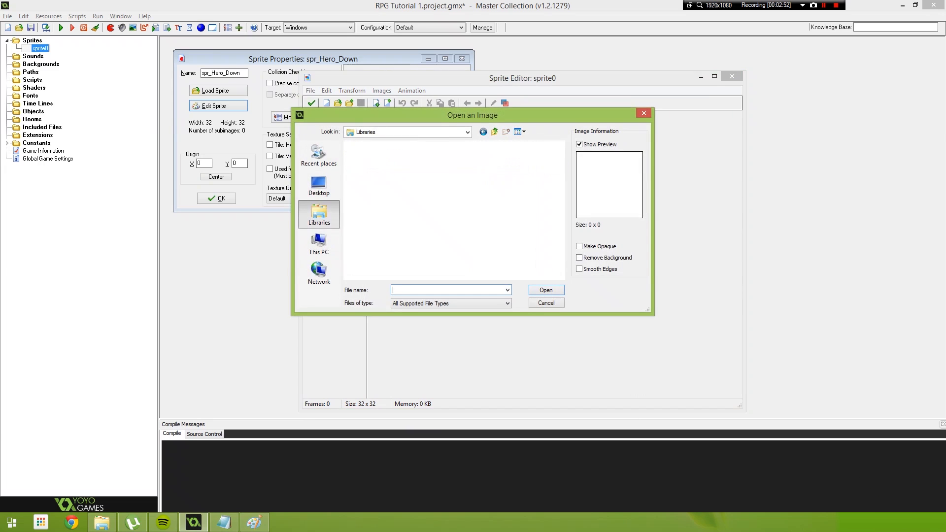
{"action": "double_click", "coordinate": [370, 179]}
{"action": "double_click", "coordinate": [371, 173]}
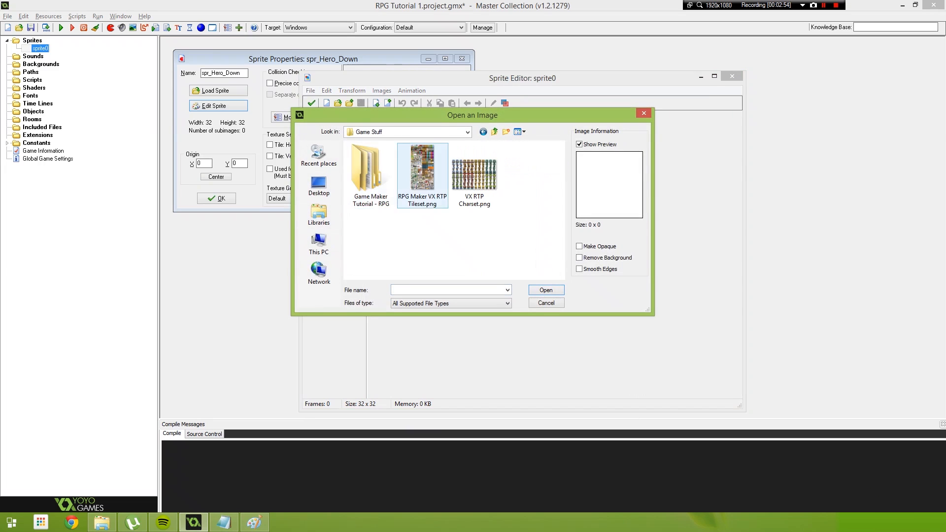
{"action": "left_click", "coordinate": [474, 175]}
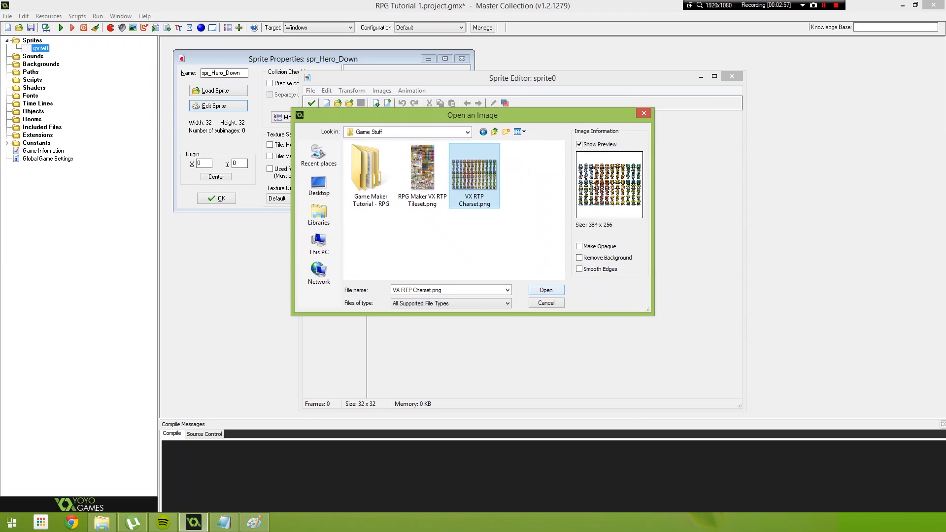
{"action": "left_click", "coordinate": [547, 290]}
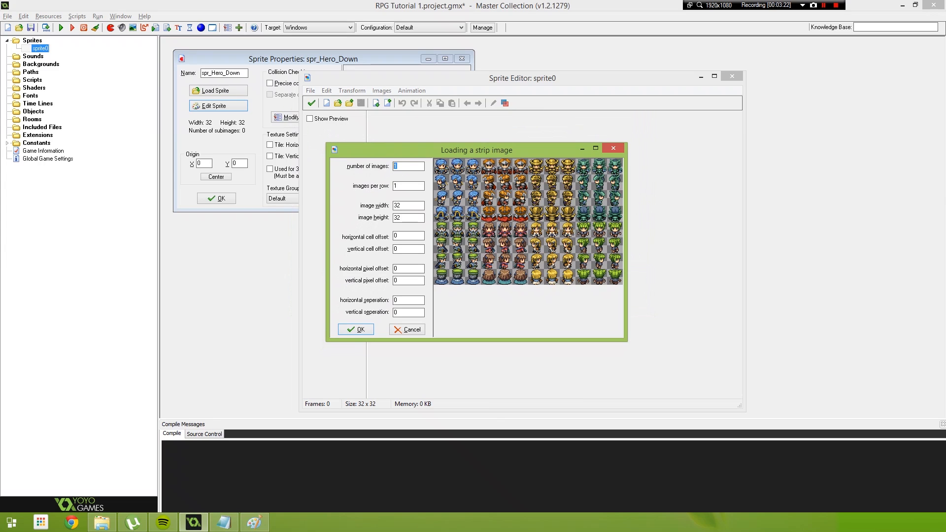
- Try importing 3 images from the strip at one image per row, and delete the imported frames
{"action": "type", "text": "3"}
{"action": "key", "text": "Return"}
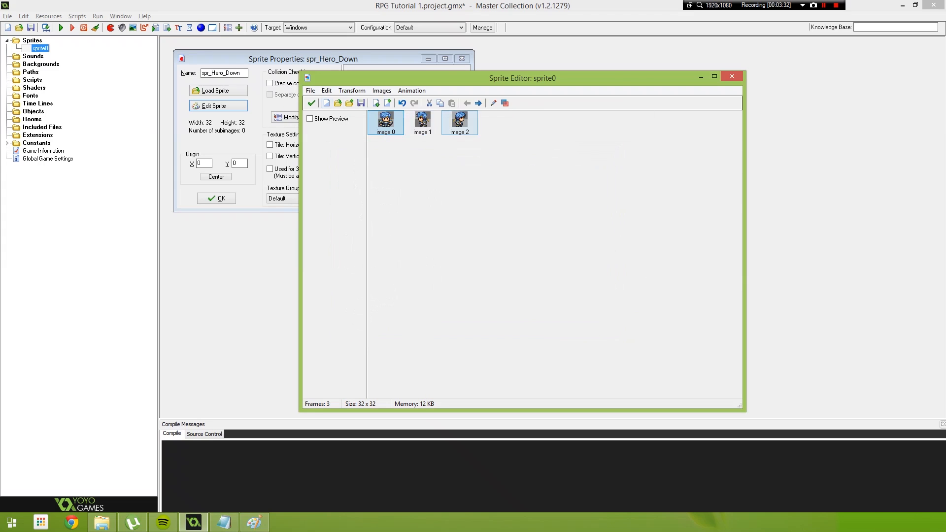
{"action": "key", "text": "Delete"}
{"action": "key", "text": "Delete"}
{"action": "key", "text": "Delete"}
- Create the frames from the VX RTP Charset.png strip with 3 images and 3 images per row
{"action": "left_click", "coordinate": [311, 91]}
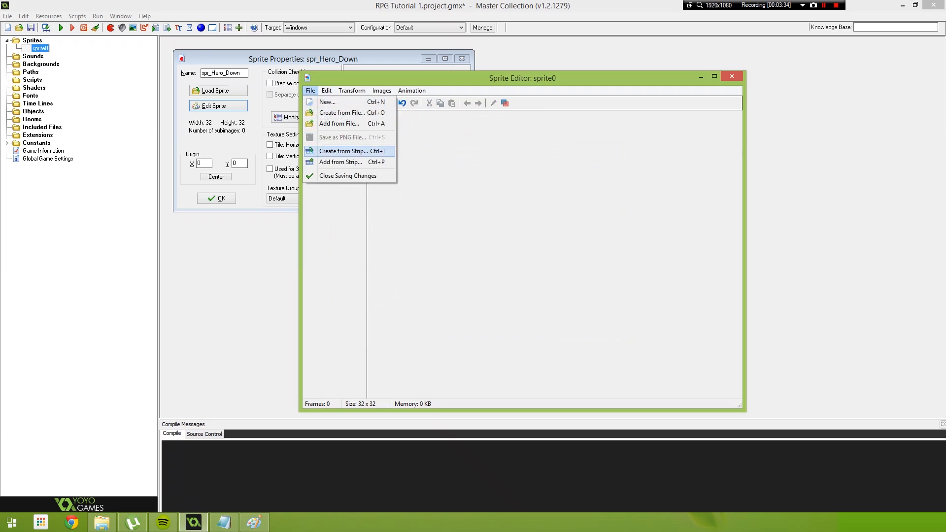
{"action": "left_click", "coordinate": [340, 151]}
{"action": "key", "text": "Return"}
{"action": "key", "text": "Tab"}
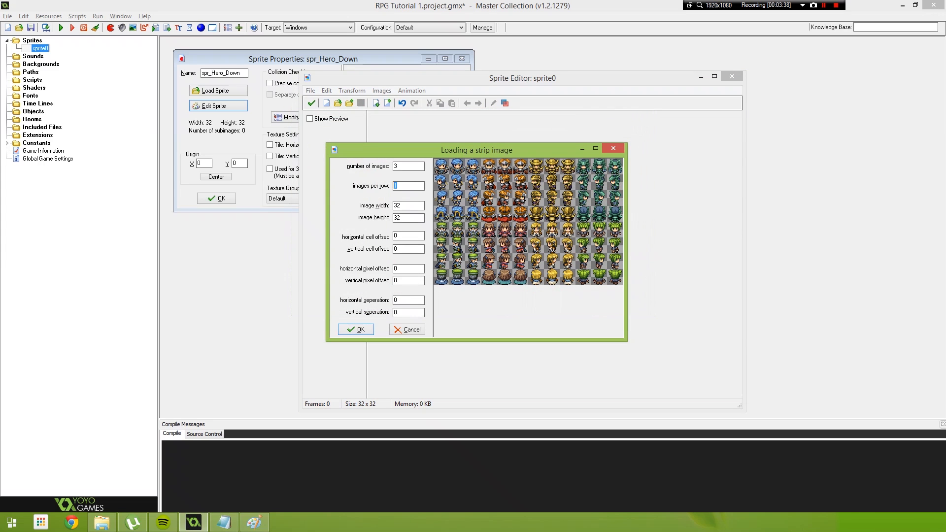
{"action": "type", "text": "3"}
{"action": "left_click", "coordinate": [356, 330]}
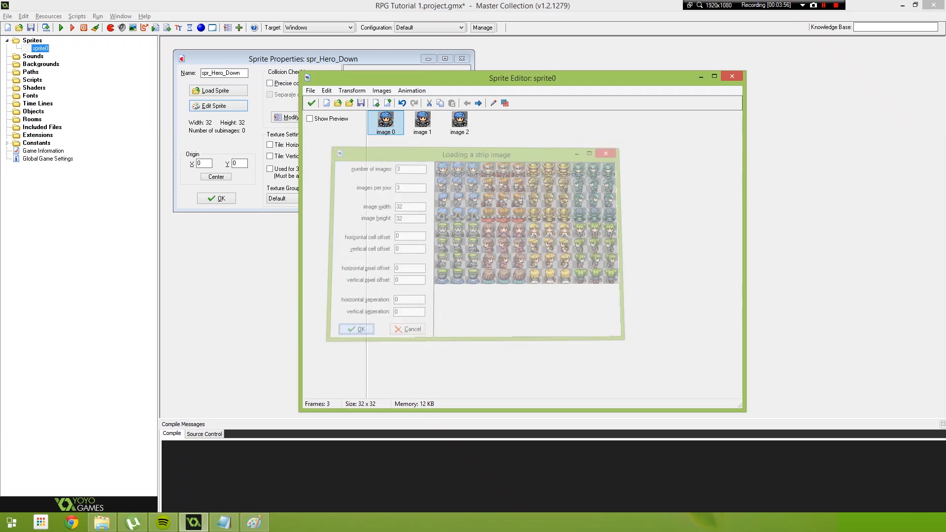
- Show the animation preview of the frames and set its speed to 3
{"action": "left_click", "coordinate": [310, 119]}
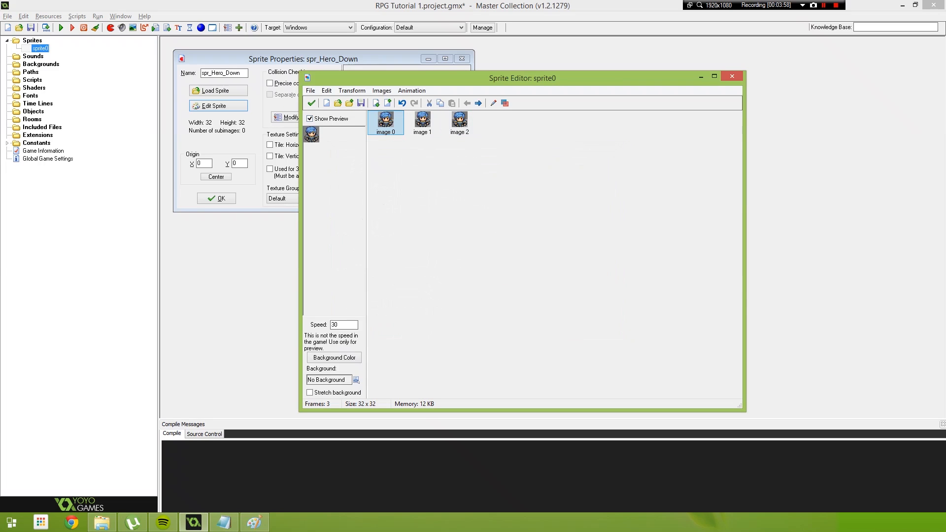
{"action": "double_click", "coordinate": [335, 325]}
{"action": "type", "text": "3"}
- Save the frames into spr_Hero_Down and center the sprite's origin
{"action": "left_click", "coordinate": [311, 103]}
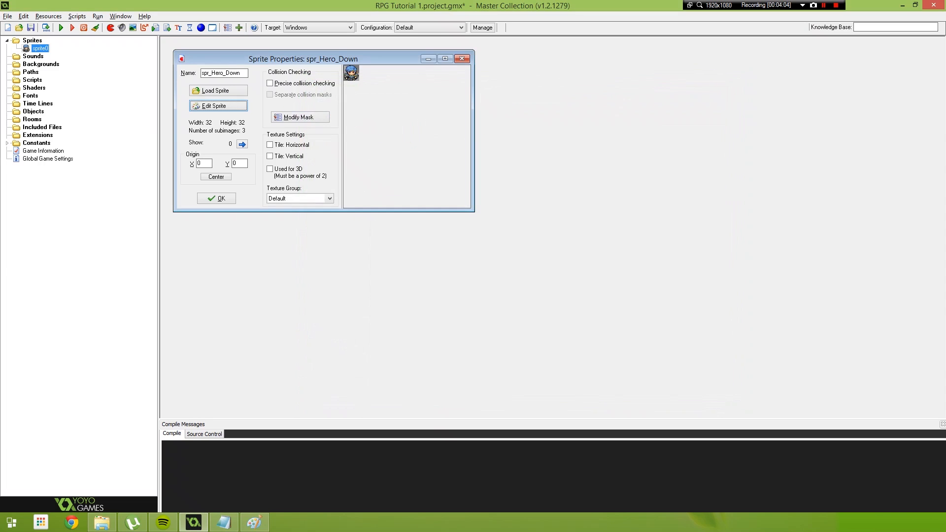
{"action": "left_click", "coordinate": [216, 176]}
{"action": "left_click", "coordinate": [216, 198]}
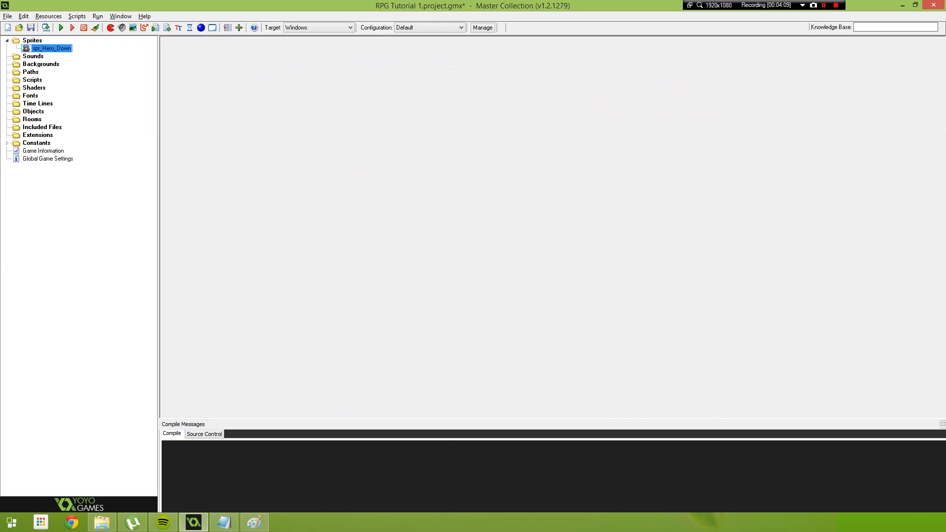
- Duplicate spr_Hero_Down and name the copy spr_Hero_Left, checking the character sheet in Paint
{"action": "right_click", "coordinate": [14, 49]}
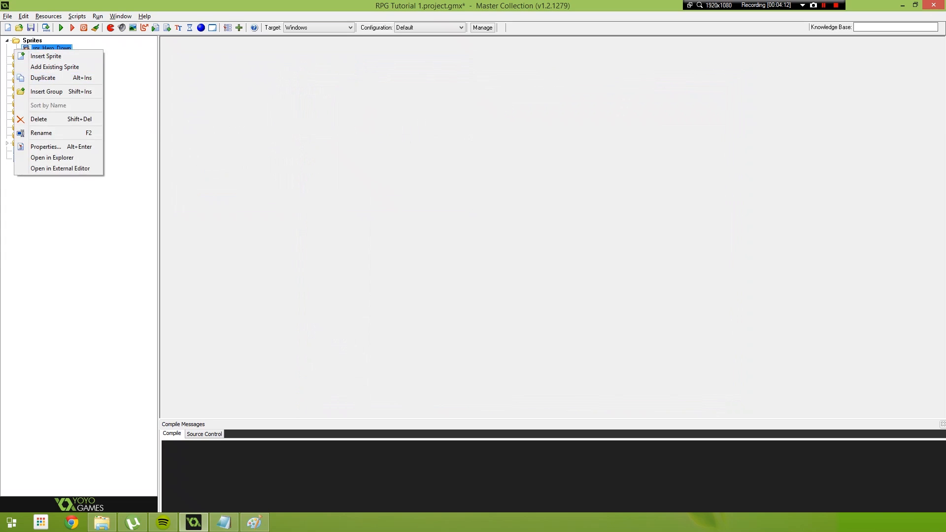
{"action": "left_click", "coordinate": [43, 77]}
{"action": "type", "text": "spr"}
{"action": "key", "text": "alt+Tab"}
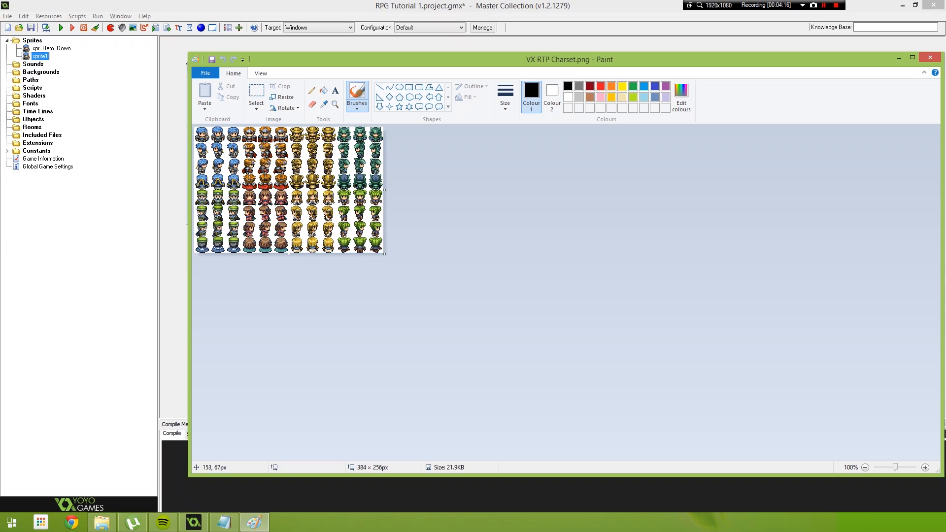
{"action": "key", "text": "alt+Tab"}
{"action": "type", "text": "_Hero_Left"}
- Replace the spr_Hero_Left frames with the VX RTP Charset.png strip at a vertical cell offset of 1, and save the sprite
{"action": "left_click", "coordinate": [231, 119]}
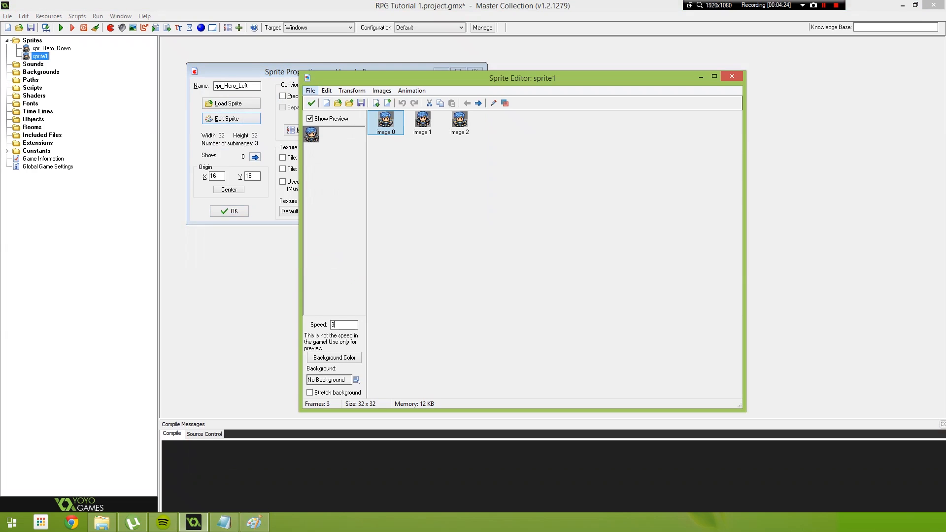
{"action": "left_click", "coordinate": [311, 91]}
{"action": "left_click", "coordinate": [343, 151]}
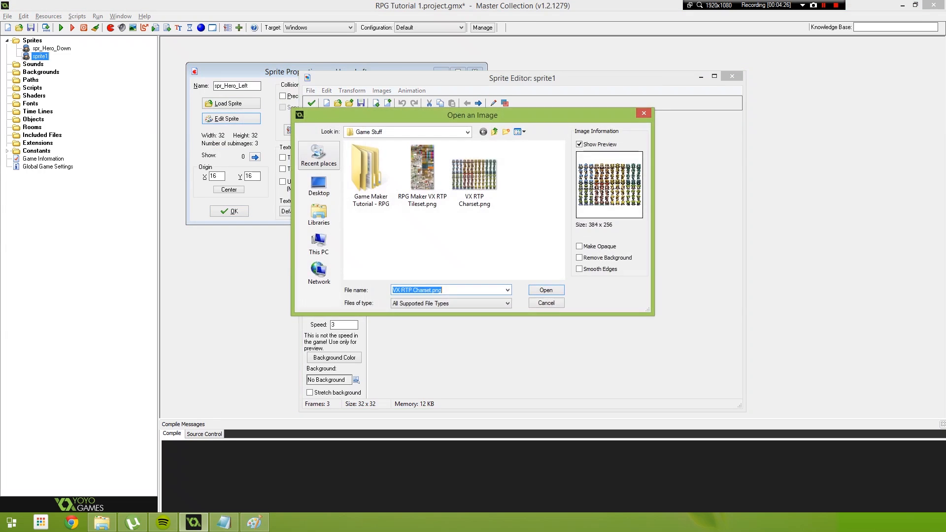
{"action": "key", "text": "Return"}
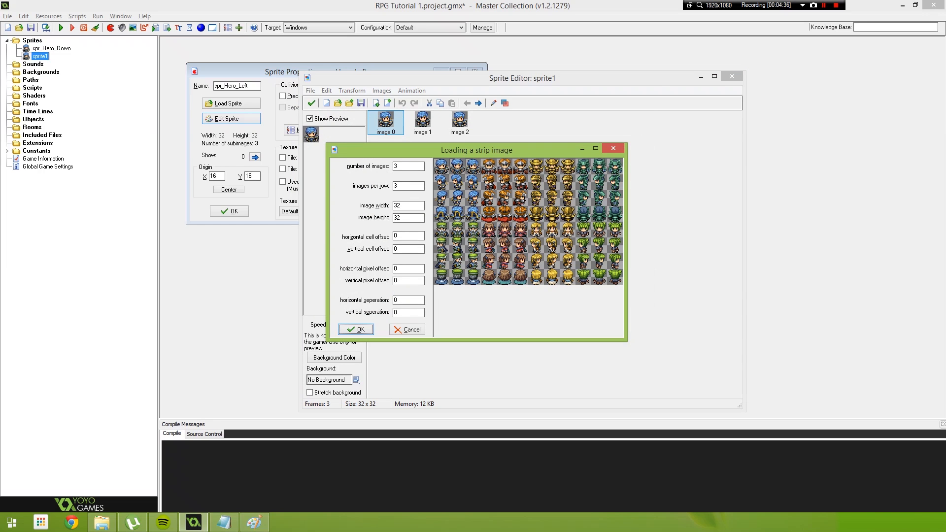
{"action": "left_click", "coordinate": [407, 249]}
{"action": "type", "text": "1"}
{"action": "key", "text": "Return"}
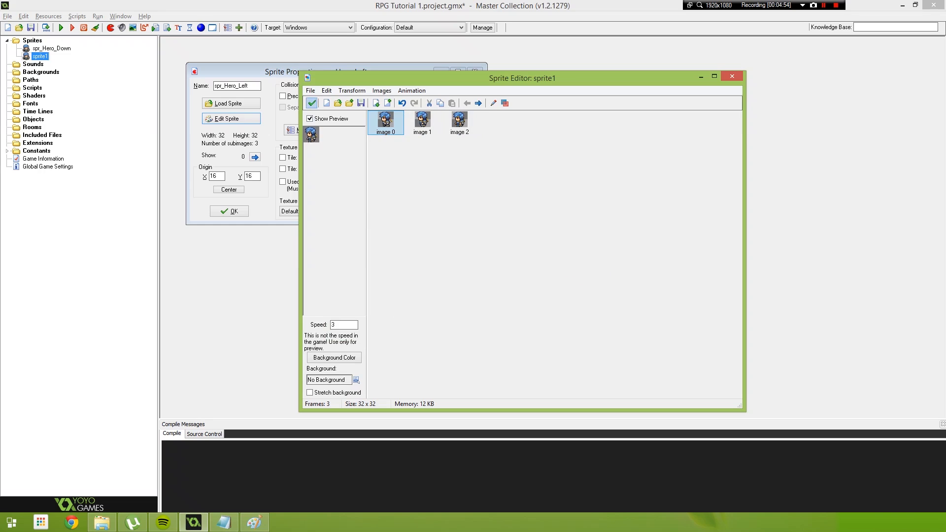
{"action": "left_click", "coordinate": [312, 103]}
{"action": "left_click", "coordinate": [229, 210]}
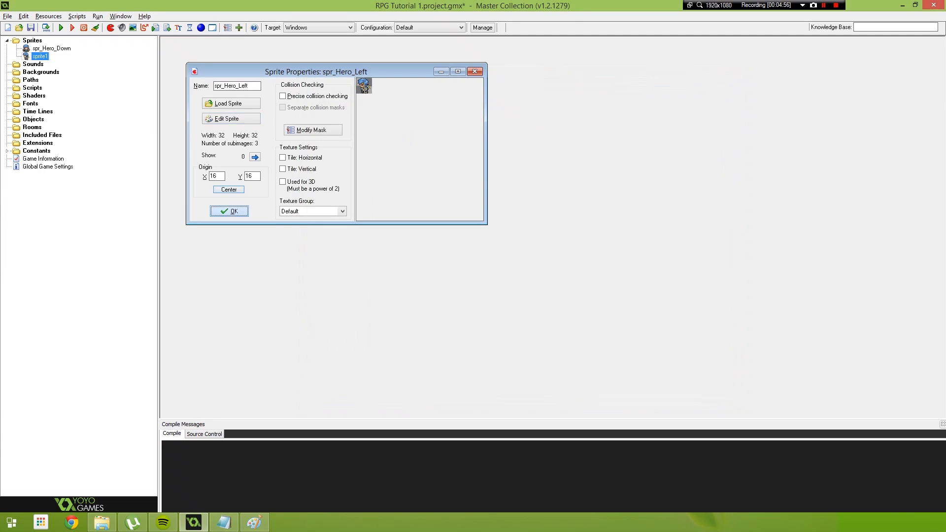
- Duplicate spr_Hero_Left and name the copy spr_Hero_Right, checking the character sheet in Paint
{"action": "right_click", "coordinate": [22, 57]}
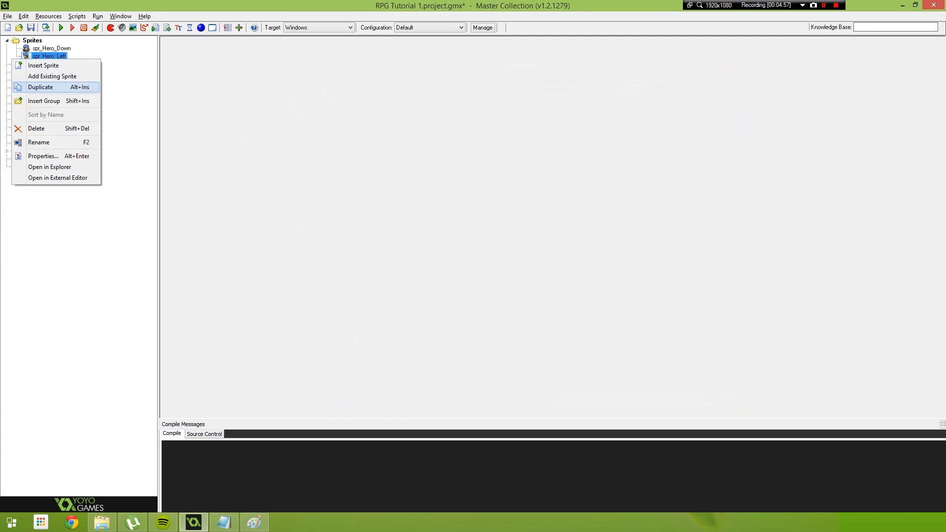
{"action": "left_click", "coordinate": [41, 88]}
{"action": "key", "text": "alt+Tab"}
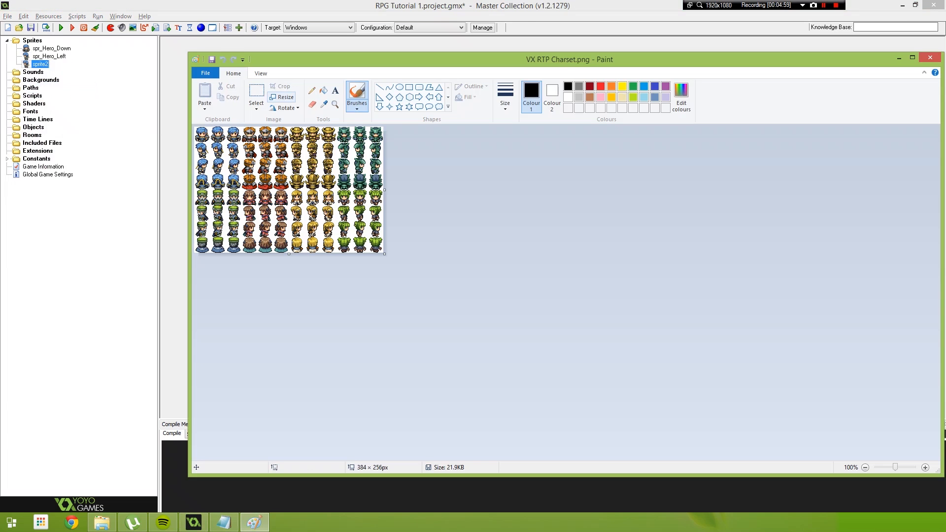
{"action": "key", "text": "alt+Tab"}
{"action": "type", "text": "spr"}
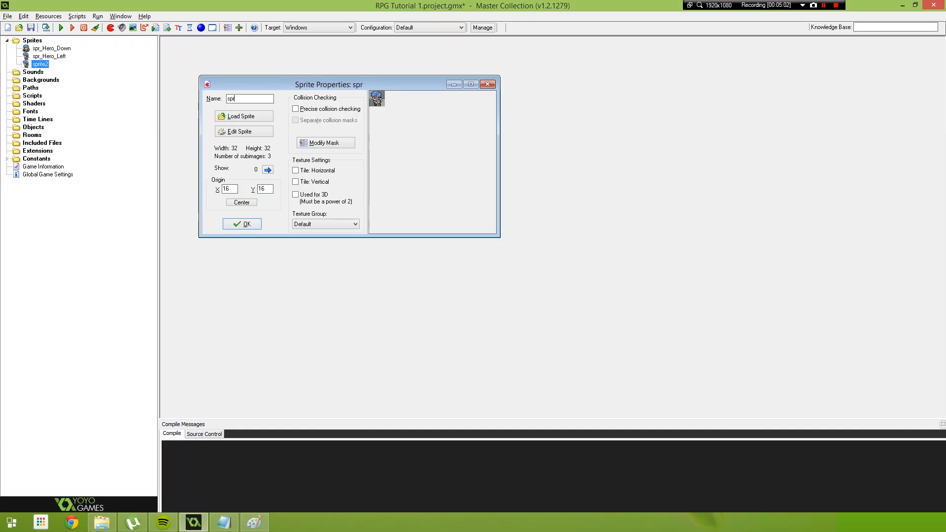
{"action": "type", "text": "_Hero_Right"}
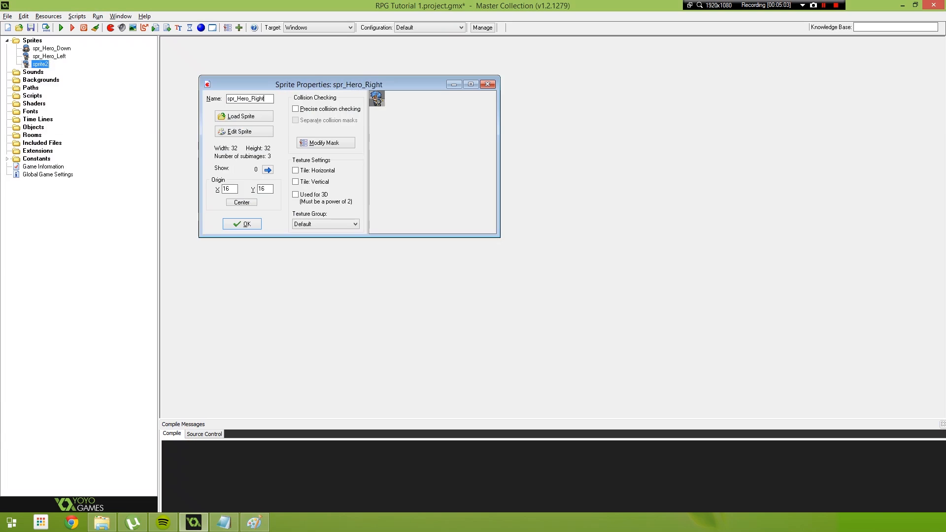
- Replace the spr_Hero_Right frames with the VX RTP Charset.png strip at a vertical cell offset of 2, and save the sprite with a centered origin
{"action": "left_click", "coordinate": [244, 132]}
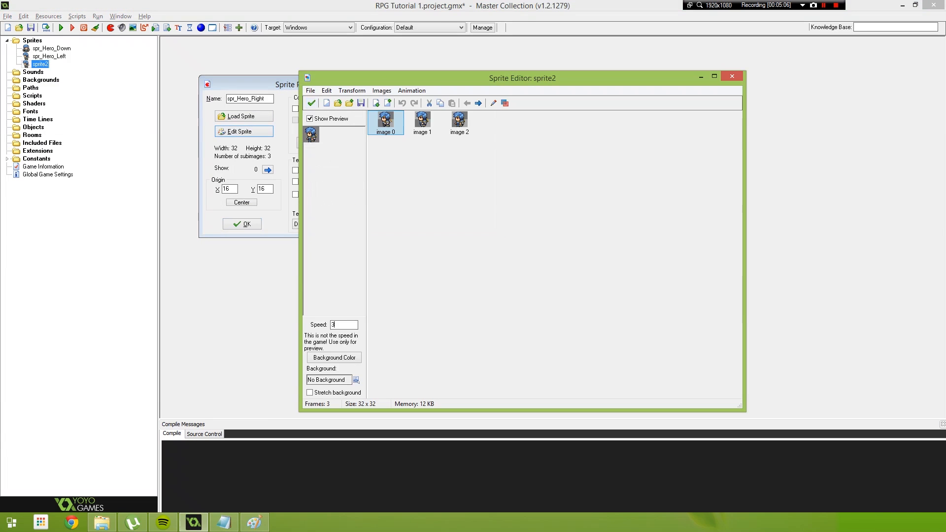
{"action": "left_click", "coordinate": [311, 90]}
{"action": "left_click", "coordinate": [340, 162]}
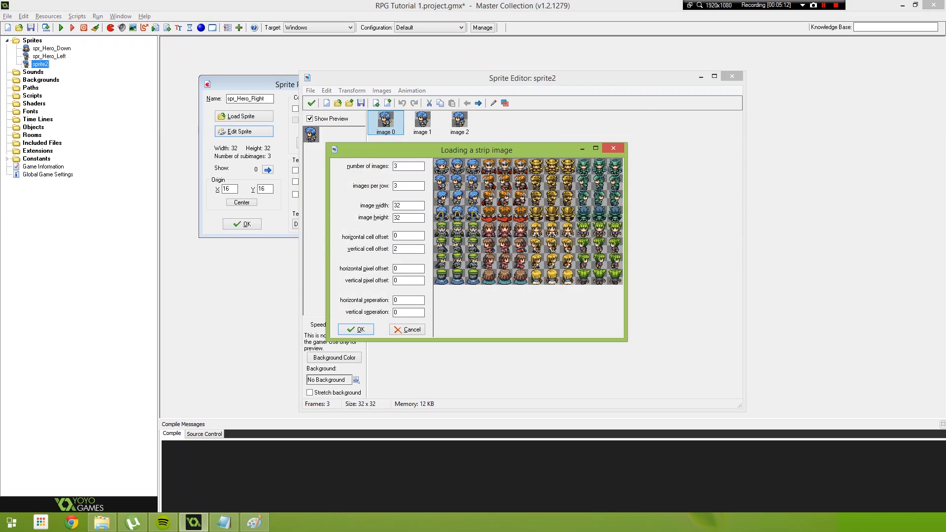
{"action": "left_click", "coordinate": [356, 330]}
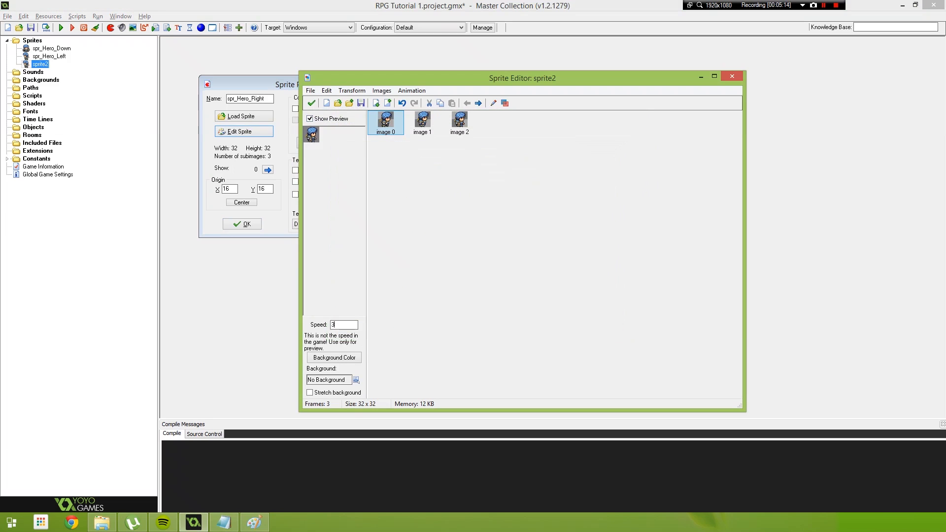
{"action": "left_click", "coordinate": [311, 103]}
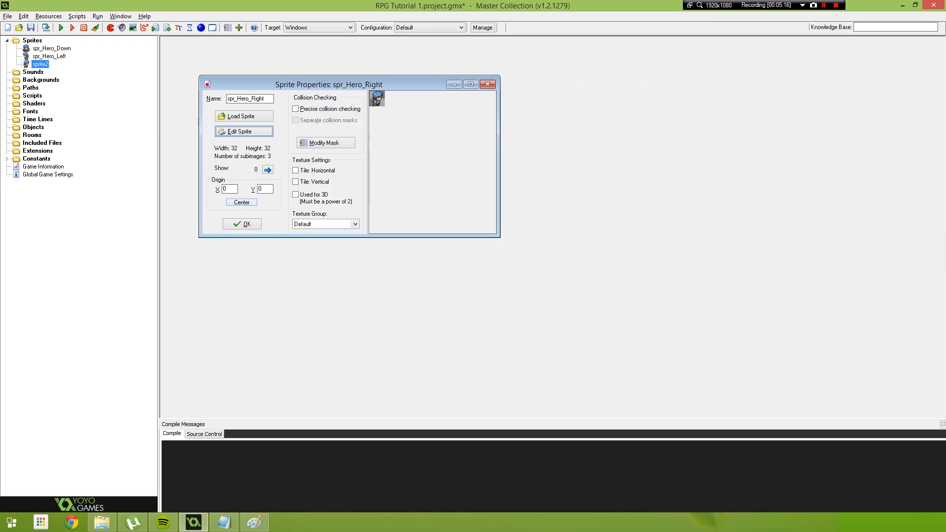
{"action": "left_click", "coordinate": [242, 224]}
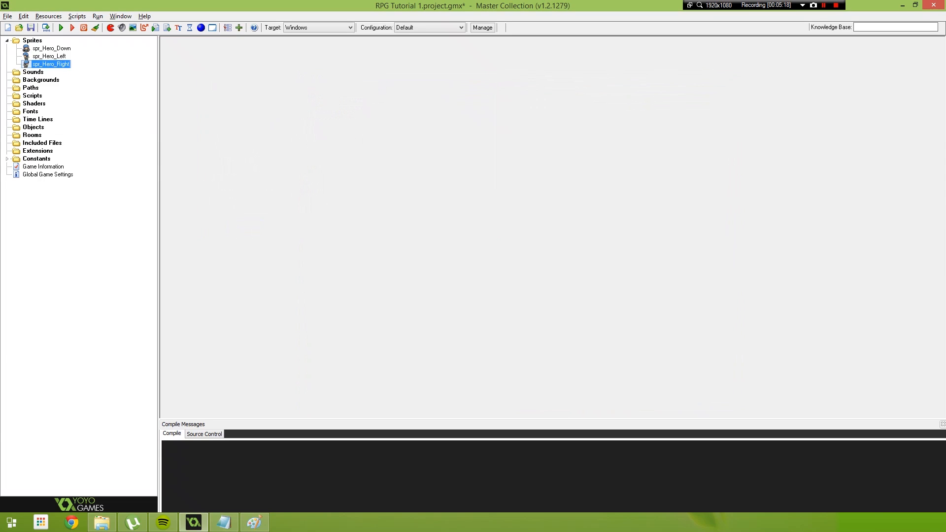
- Duplicate spr_Hero_Right and name the copy spe_Hero_Up
{"action": "right_click", "coordinate": [49, 64]}
{"action": "left_click", "coordinate": [34, 94]}
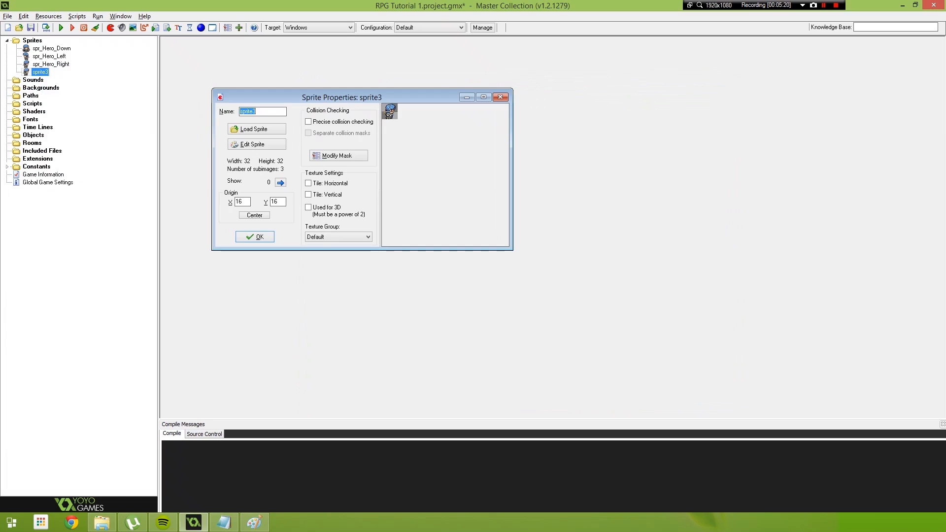
{"action": "type", "text": "spe_Hero_Up"}
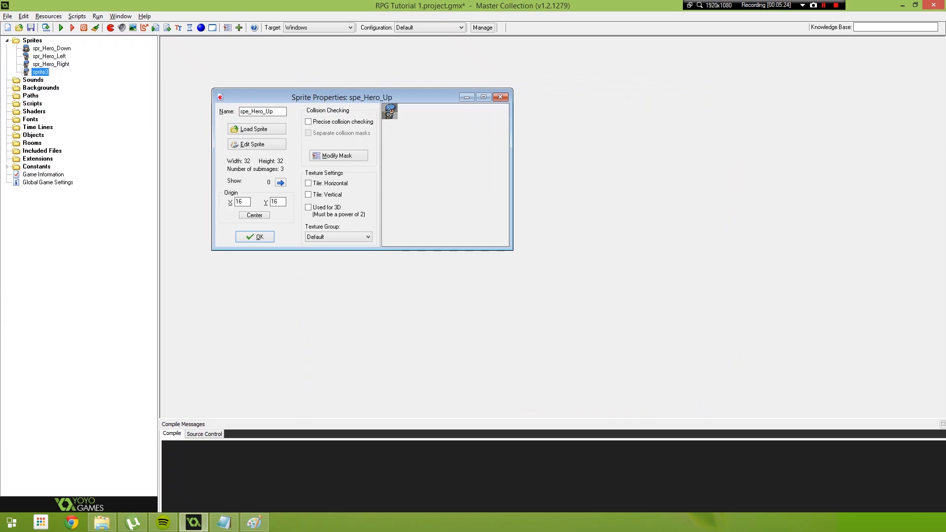
{"action": "left_click", "coordinate": [256, 131]}
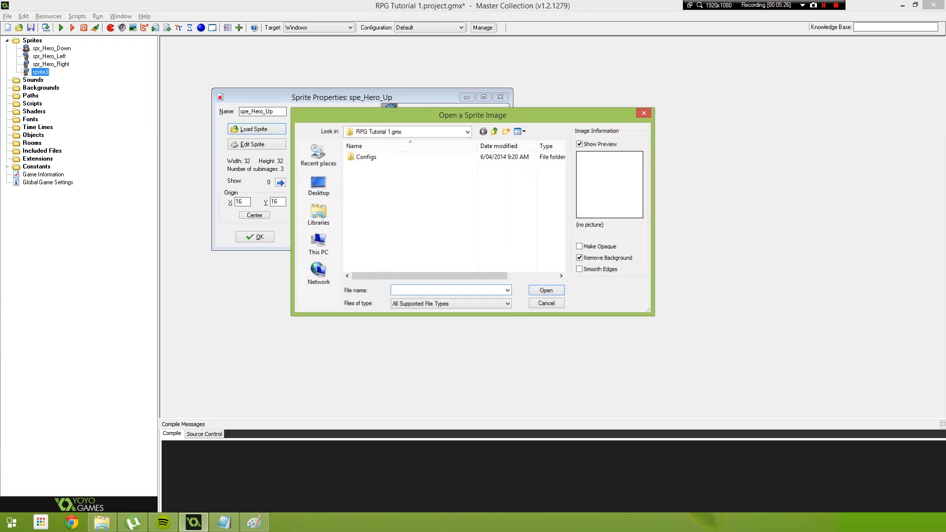
{"action": "key", "text": "Escape"}
- Replace the spe_Hero_Up frames with the VX RTP Charset.png strip at a vertical cell offset of 3, and save the sprite
{"action": "left_click", "coordinate": [257, 144]}
{"action": "left_click", "coordinate": [311, 91]}
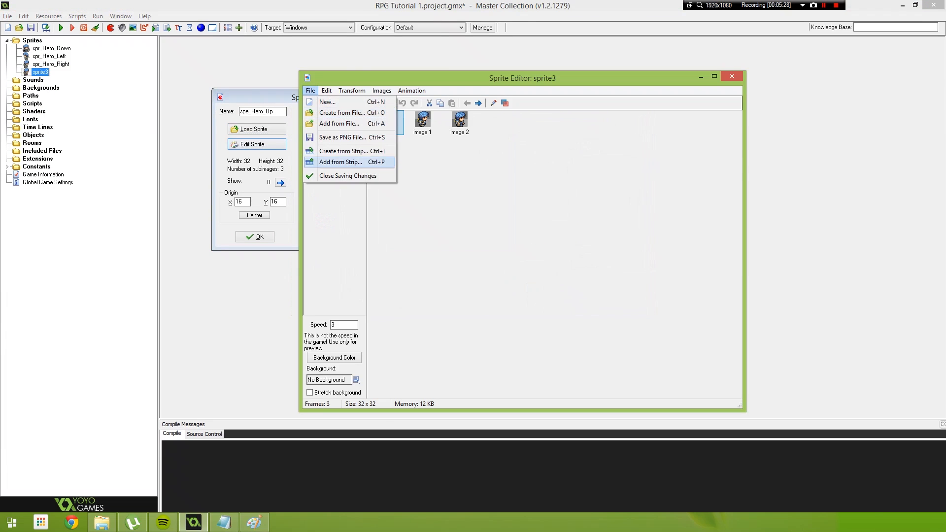
{"action": "left_click", "coordinate": [345, 150]}
{"action": "left_click", "coordinate": [474, 175]}
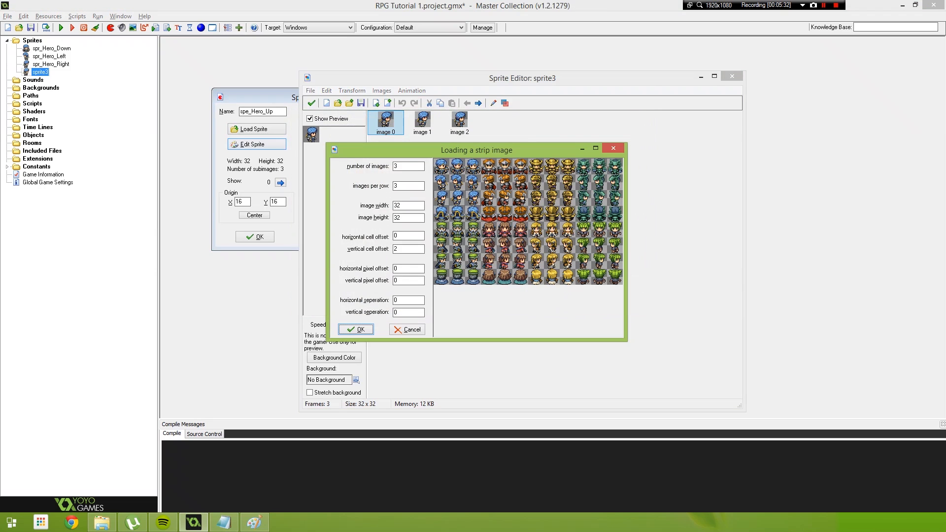
{"action": "type", "text": "3"}
{"action": "left_click", "coordinate": [355, 329]}
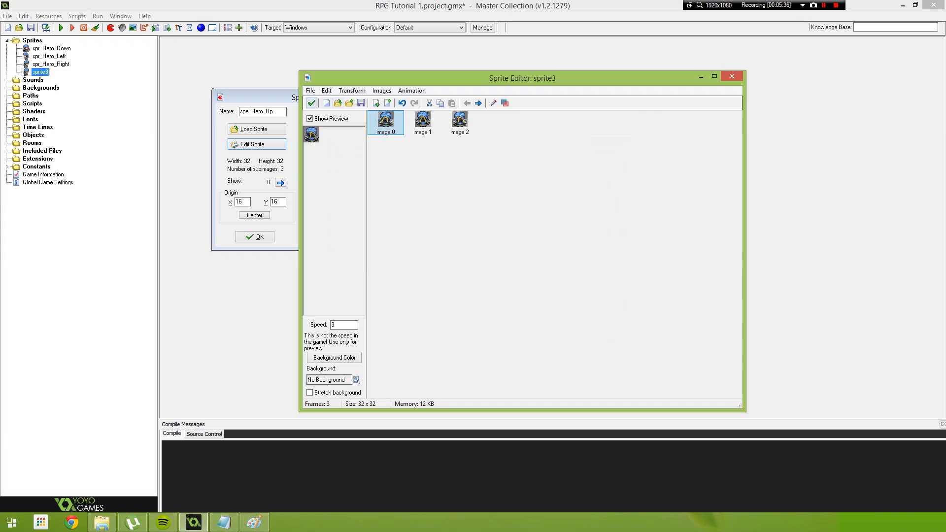
{"action": "left_click", "coordinate": [312, 103]}
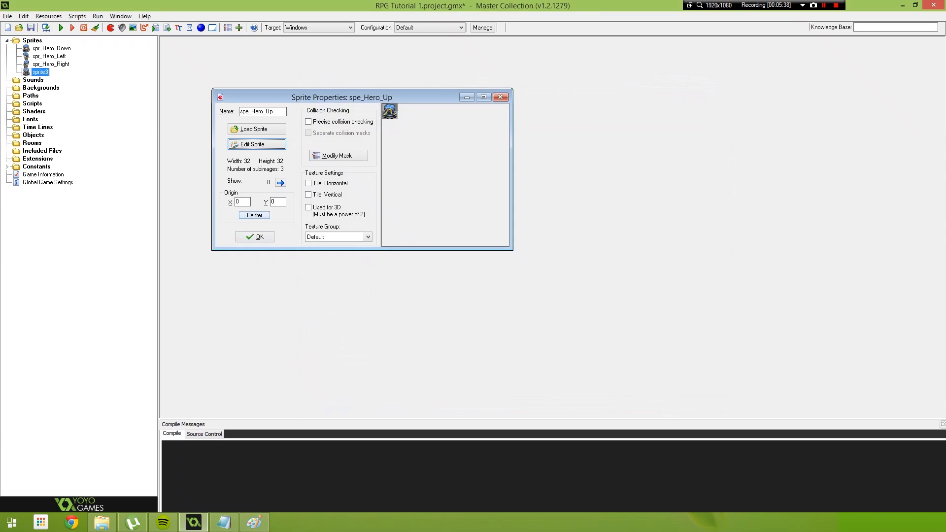
{"action": "left_click", "coordinate": [255, 236]}
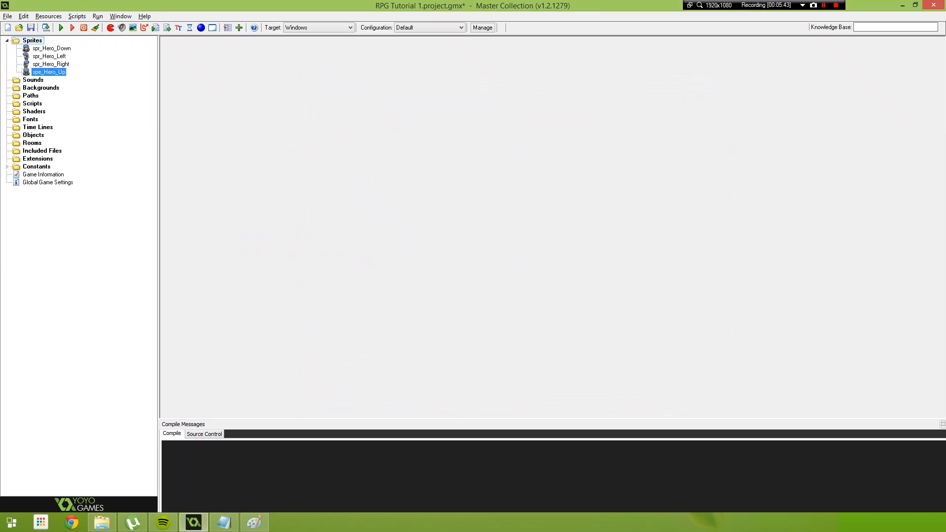
- Create a new sprite in the Sprites folder and name it spr_Test
{"action": "right_click", "coordinate": [32, 39]}
{"action": "left_click", "coordinate": [33, 37]}
{"action": "right_click", "coordinate": [32, 40]}
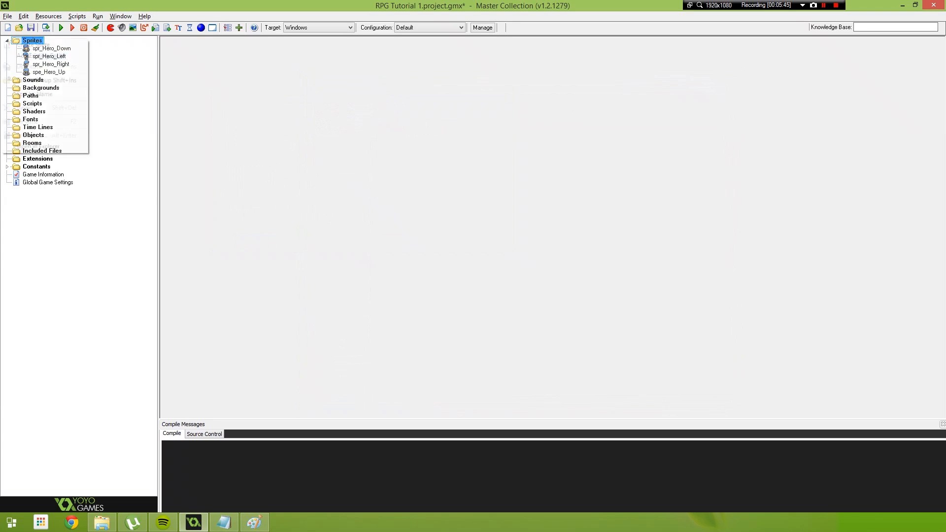
{"action": "left_click", "coordinate": [49, 48]}
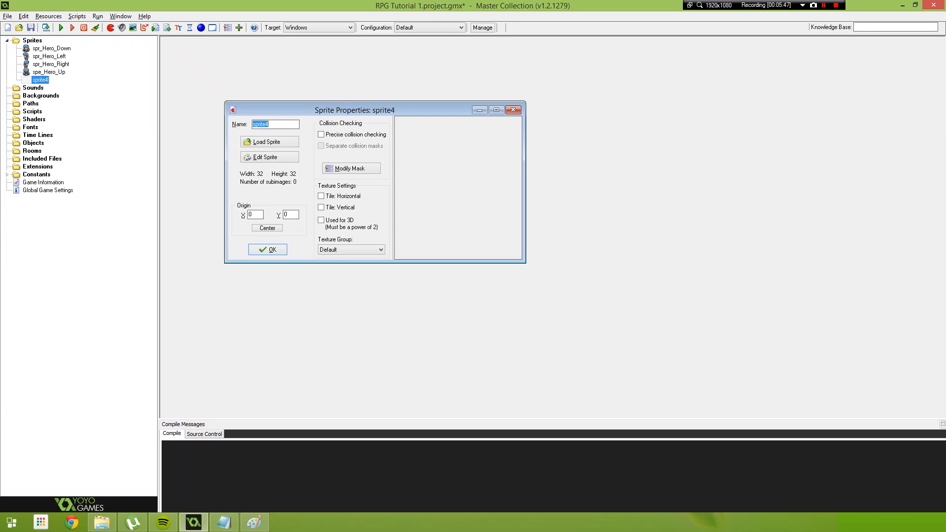
{"action": "type", "text": "spe"}
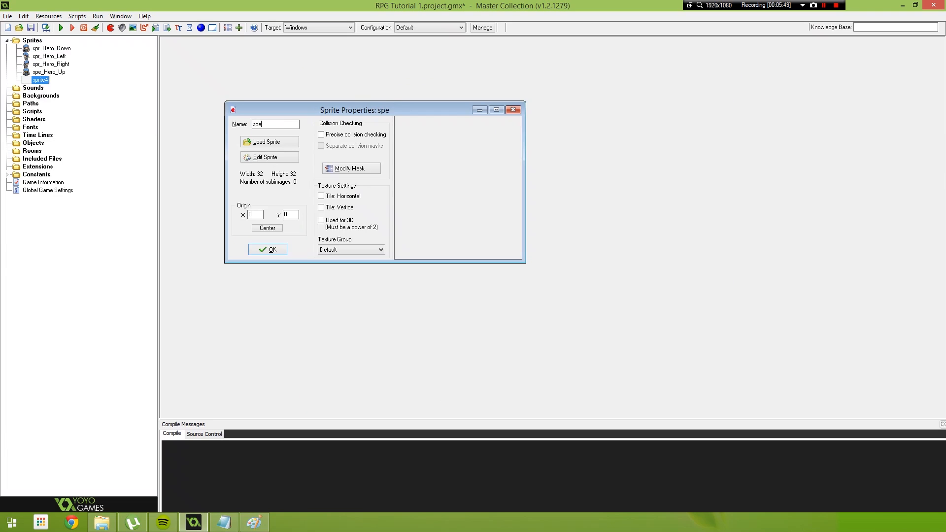
{"action": "key", "text": "BackSpace"}
{"action": "key", "text": "BackSpace"}
{"action": "type", "text": "pr_Test"}
- Fill spr_Test with three character sheet frames at a horizontal cell offset of 9 and a vertical cell offset of 4, and save it
{"action": "left_click", "coordinate": [269, 156]}
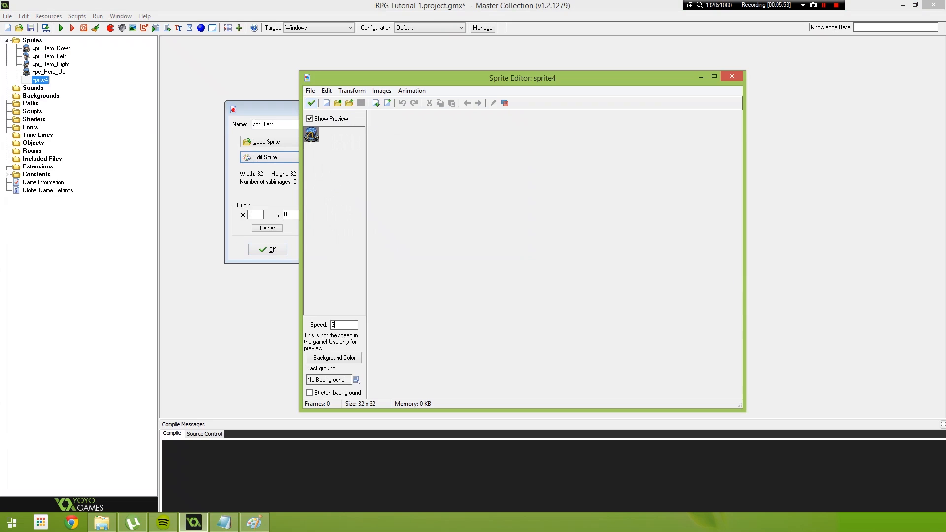
{"action": "left_click", "coordinate": [311, 90]}
{"action": "left_click", "coordinate": [340, 150]}
{"action": "double_click", "coordinate": [474, 176]}
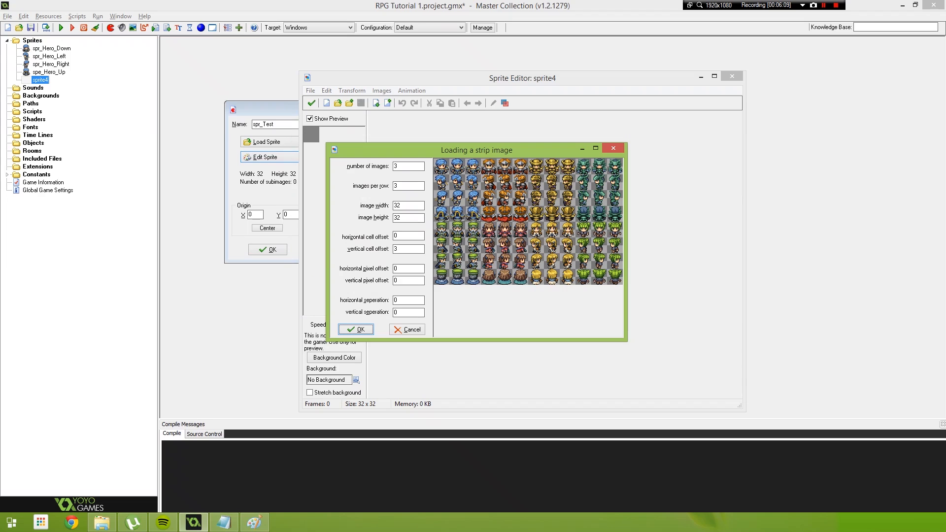
{"action": "double_click", "coordinate": [396, 236]}
{"action": "type", "text": "9"}
{"action": "key", "text": "Tab"}
{"action": "type", "text": "4"}
{"action": "key", "text": "Return"}
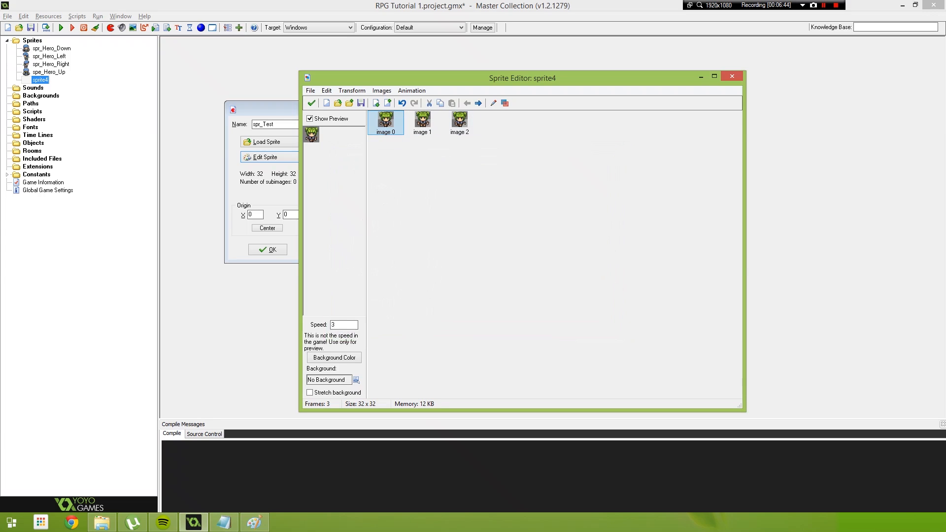
{"action": "left_click", "coordinate": [311, 103]}
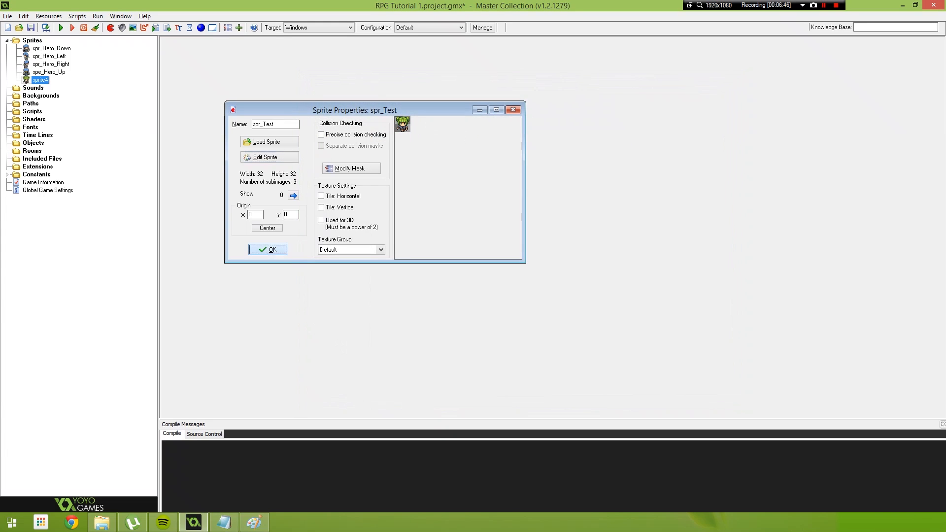
{"action": "left_click", "coordinate": [267, 249]}
- Delete the spr_Test sprite from the project
{"action": "right_click", "coordinate": [43, 79]}
{"action": "left_click", "coordinate": [43, 148]}
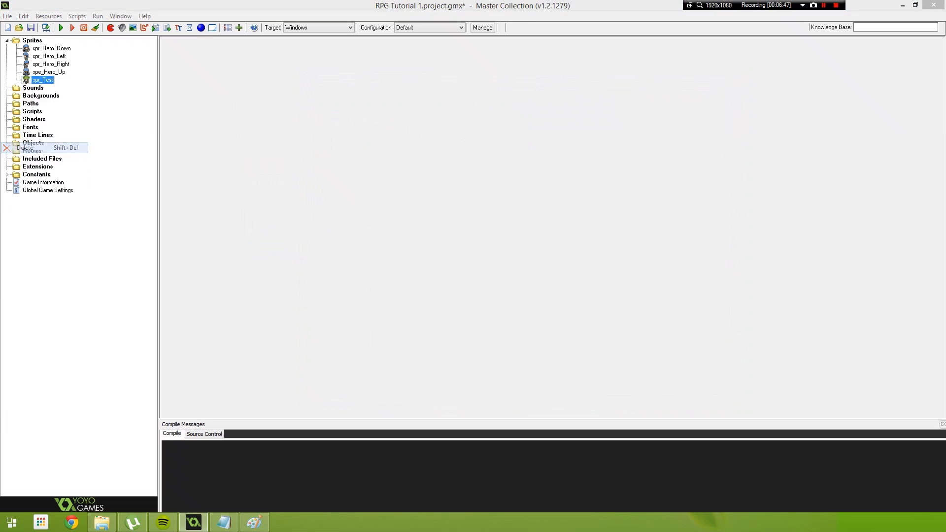
{"action": "key", "text": "Return"}
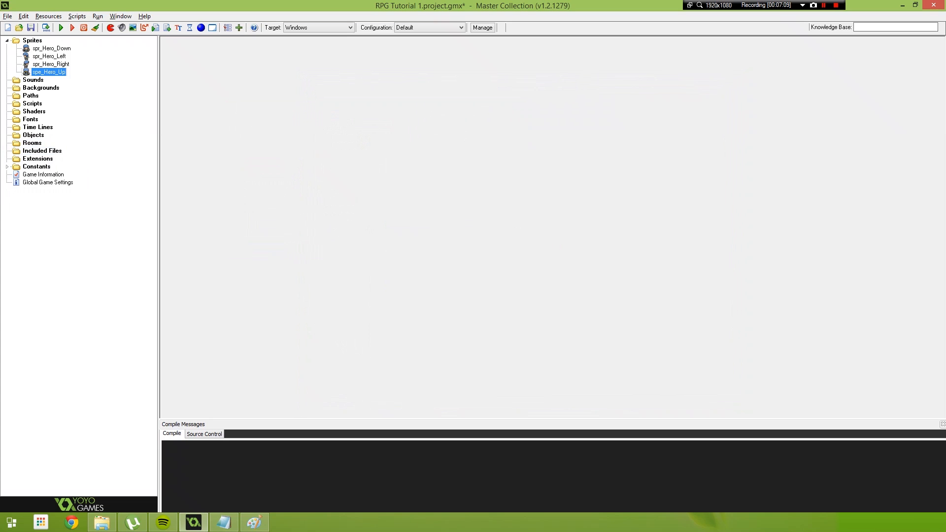
- Turn off Interpolate colors between pixels in the Windows graphics options of the Global Game Settings
{"action": "double_click", "coordinate": [48, 182]}
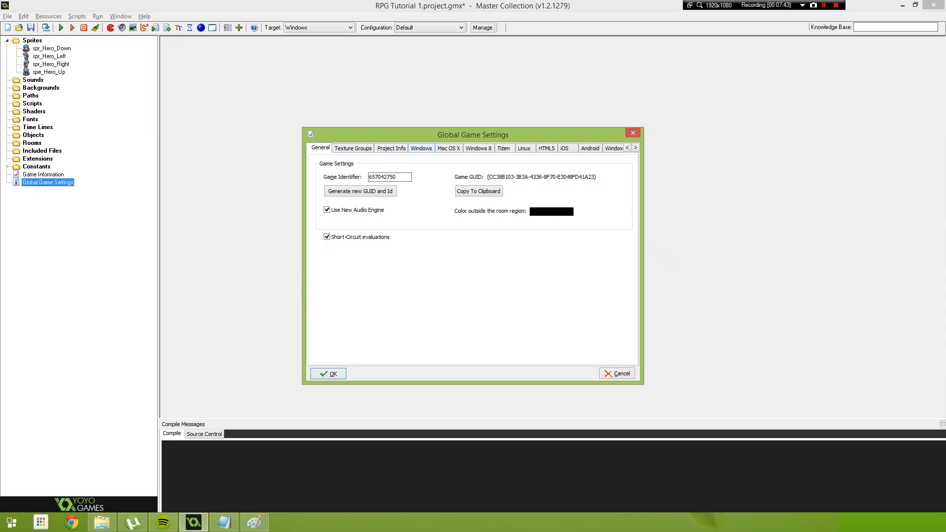
{"action": "left_click", "coordinate": [422, 148]}
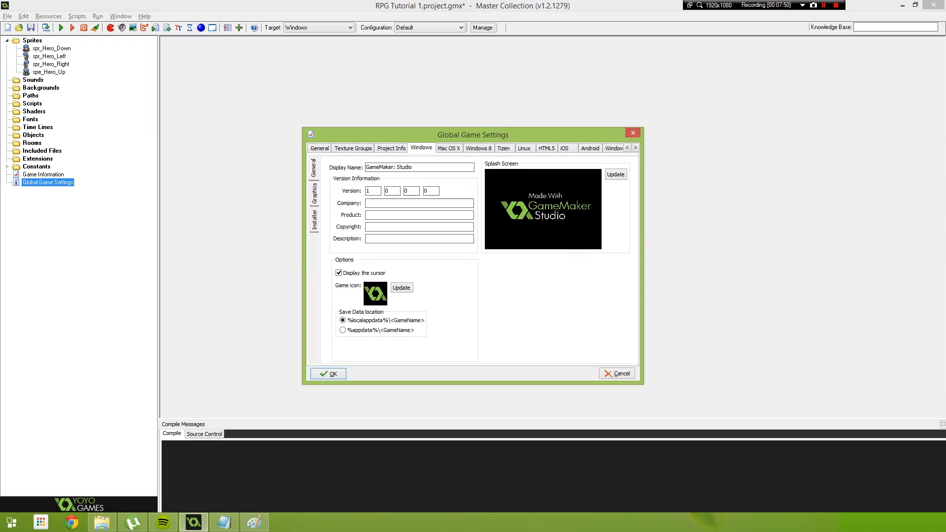
{"action": "left_click", "coordinate": [448, 148]}
{"action": "left_click", "coordinate": [525, 148]}
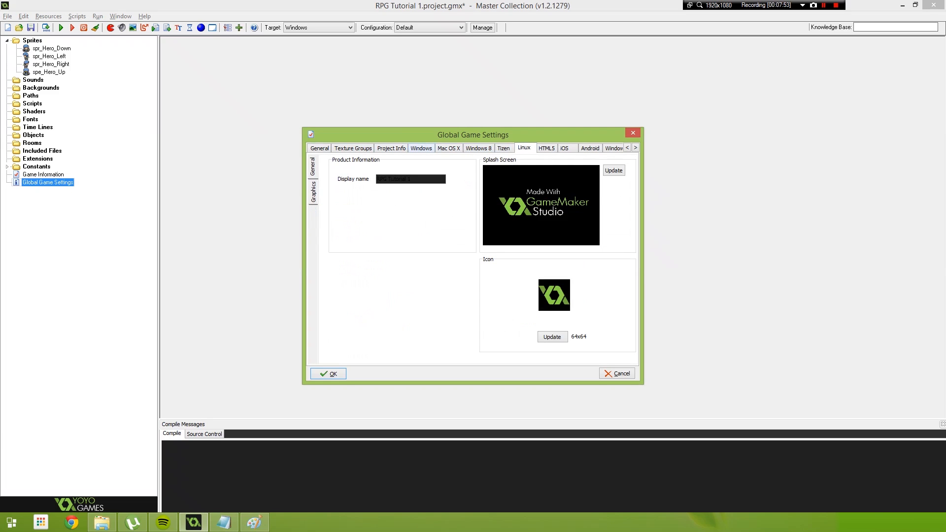
{"action": "left_click", "coordinate": [422, 148]}
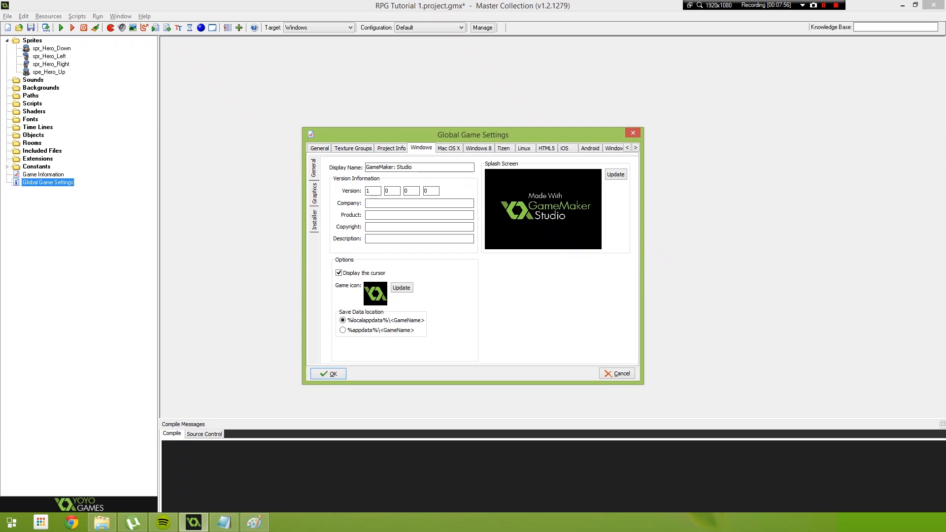
{"action": "left_click", "coordinate": [314, 194]}
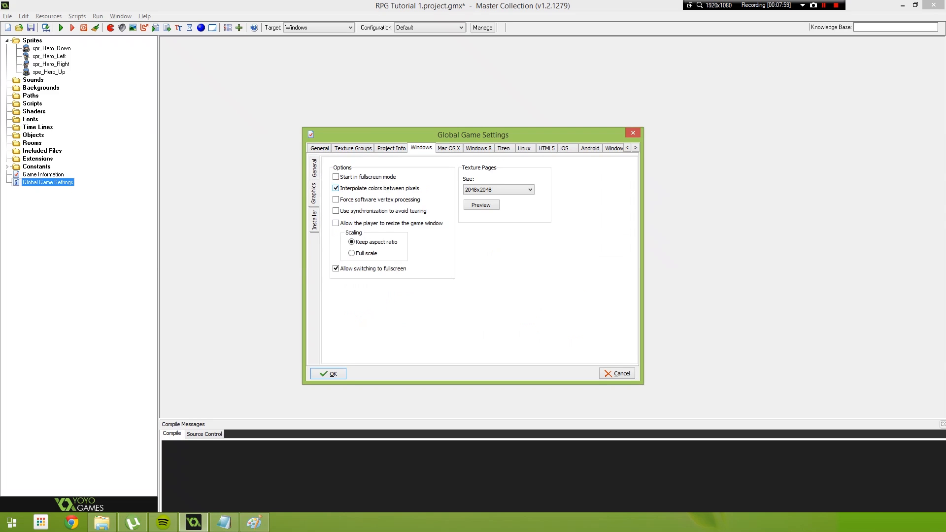
{"action": "left_click", "coordinate": [335, 188]}
{"action": "left_click", "coordinate": [328, 374]}
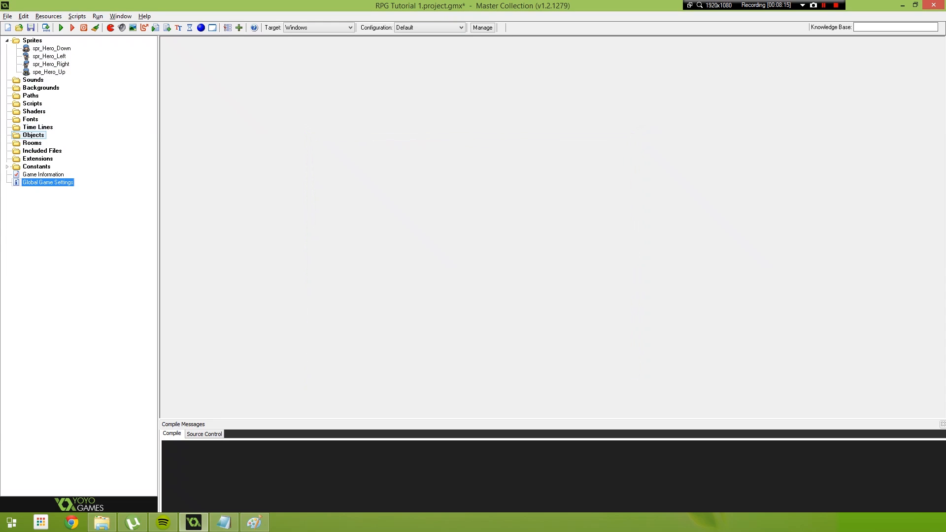
- Create a new object in the Objects folder and name it obj_Hero
{"action": "right_click", "coordinate": [33, 134]}
{"action": "left_click", "coordinate": [55, 142]}
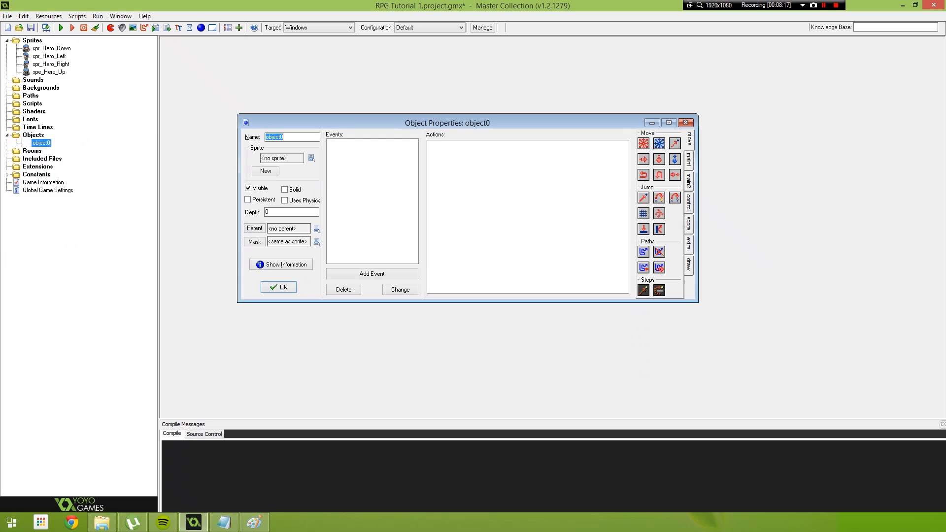
{"action": "type", "text": "o"}
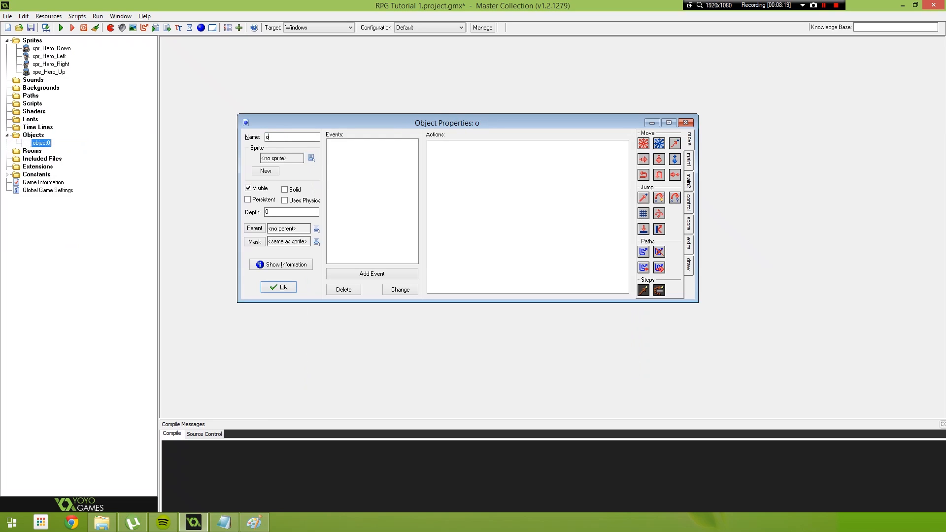
{"action": "type", "text": "bj_Hero"}
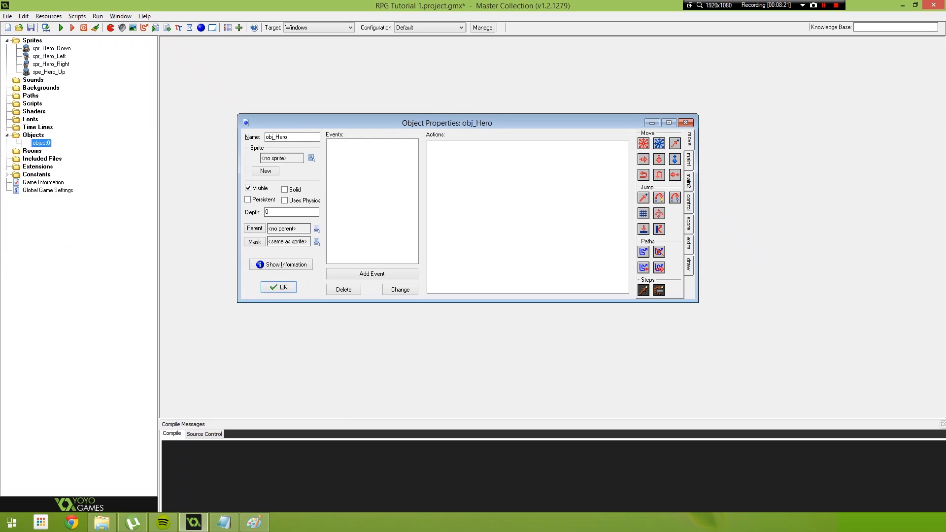
- Assign spr_Hero_Down as the sprite of obj_Hero and add a Create event
{"action": "left_click", "coordinate": [311, 158]}
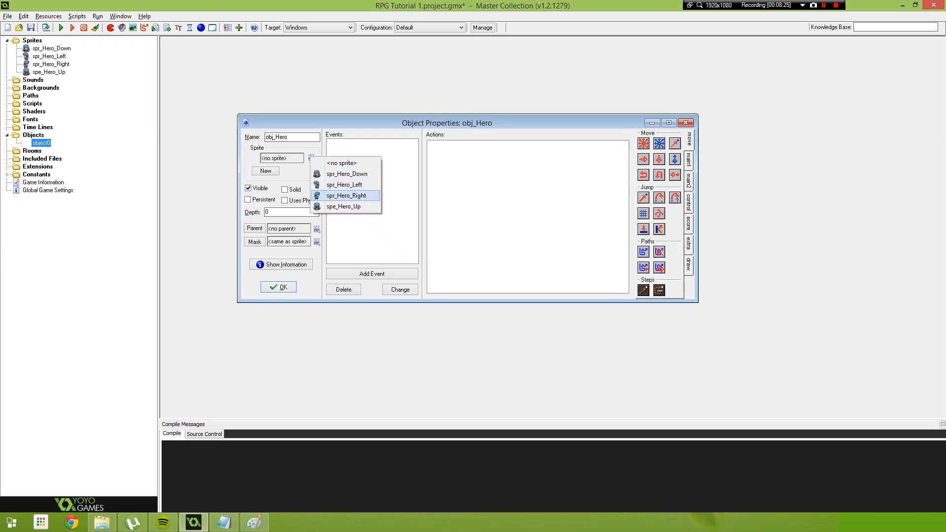
{"action": "left_click", "coordinate": [347, 174]}
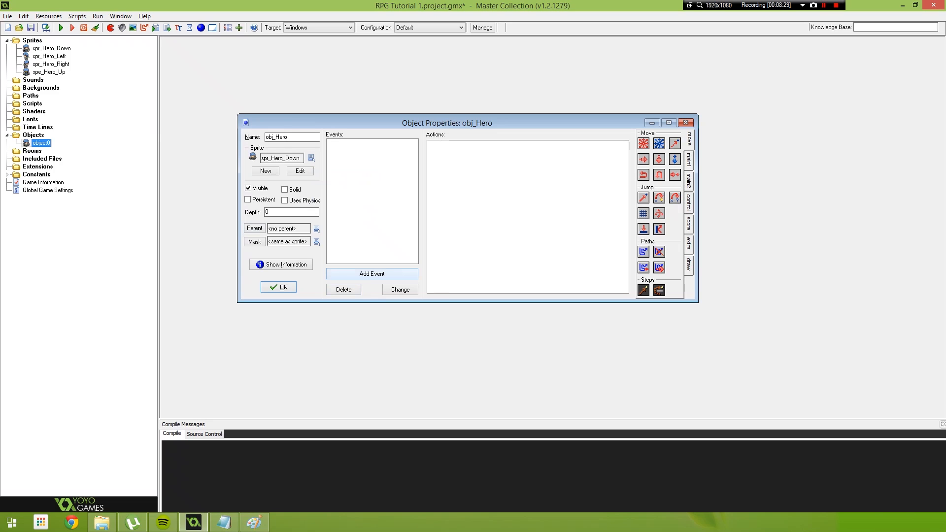
{"action": "left_click", "coordinate": [372, 274]}
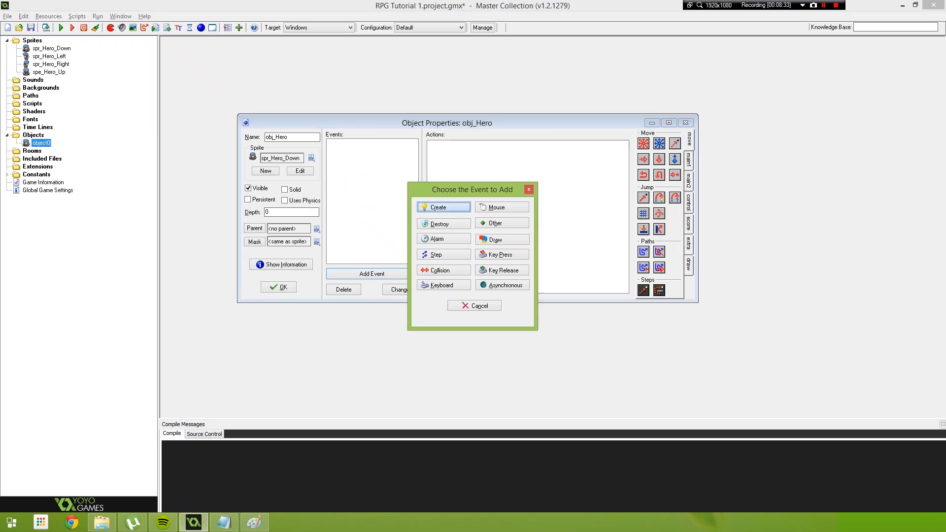
{"action": "left_click", "coordinate": [444, 208]}
- Add an execute code action to the Create event containing "image_speed = 0.1;" and save the code and the object
{"action": "left_click", "coordinate": [689, 203]}
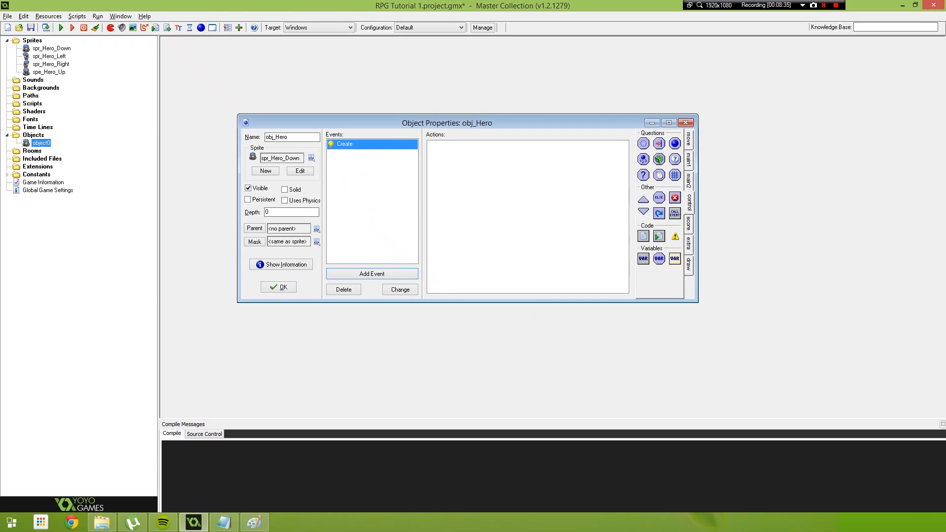
{"action": "left_click_drag", "start_coordinate": [644, 236], "coordinate": [532, 212]}
{"action": "left_click_drag", "start_coordinate": [468, 129], "coordinate": [522, 182]}
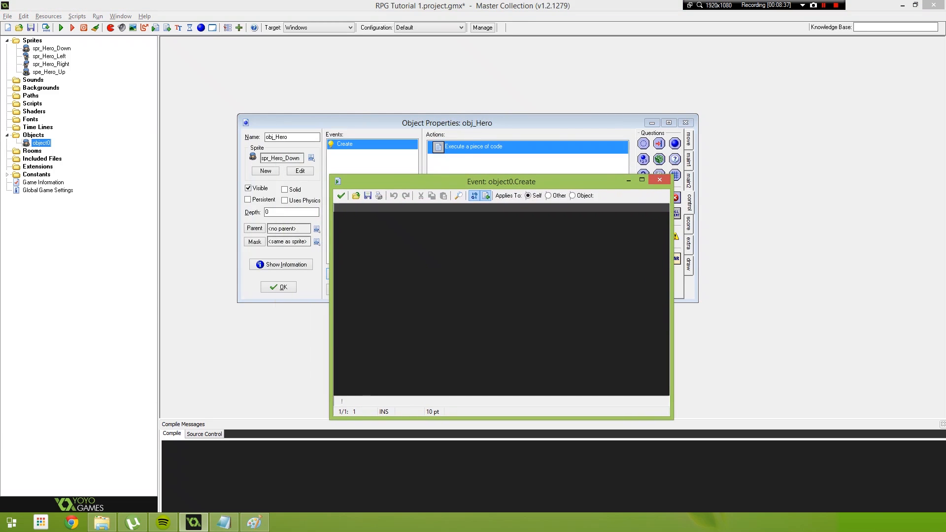
{"action": "type", "text": "image_"}
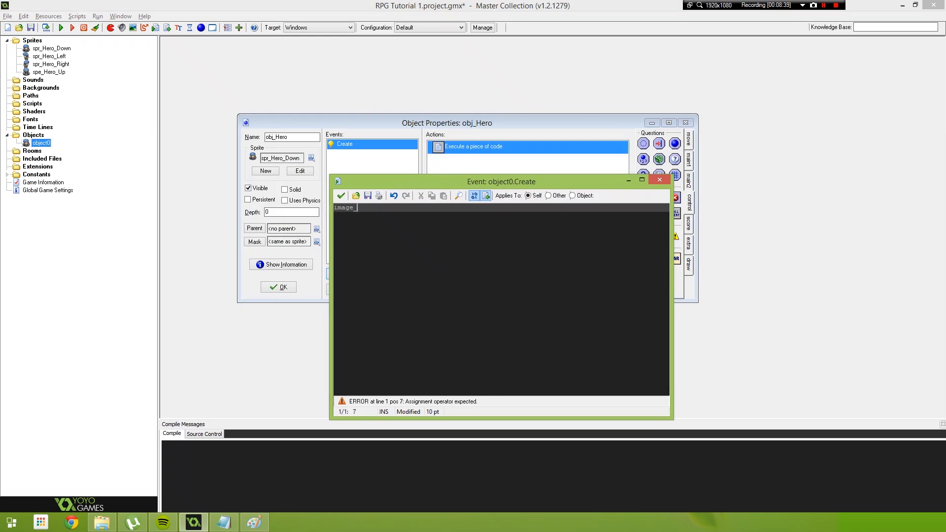
{"action": "type", "text": "speed = 0.1;"}
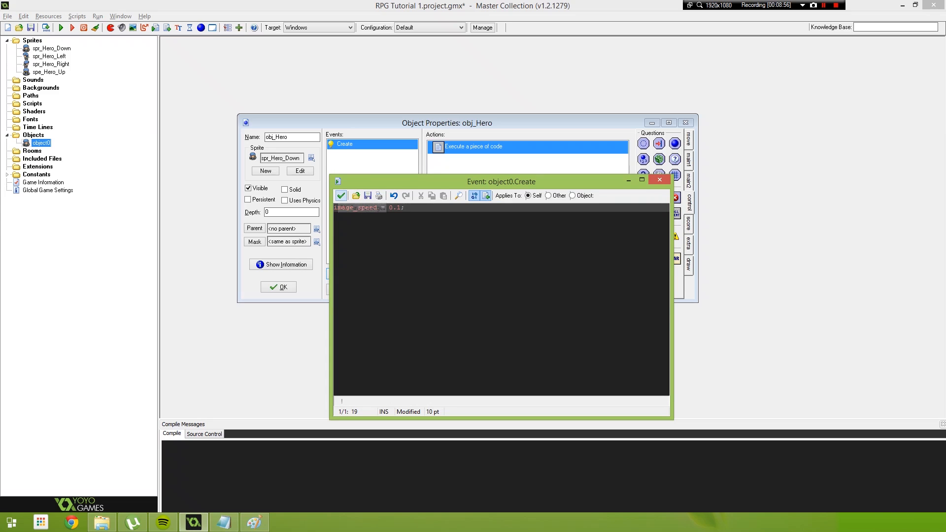
{"action": "left_click", "coordinate": [341, 195]}
{"action": "left_click", "coordinate": [278, 287]}
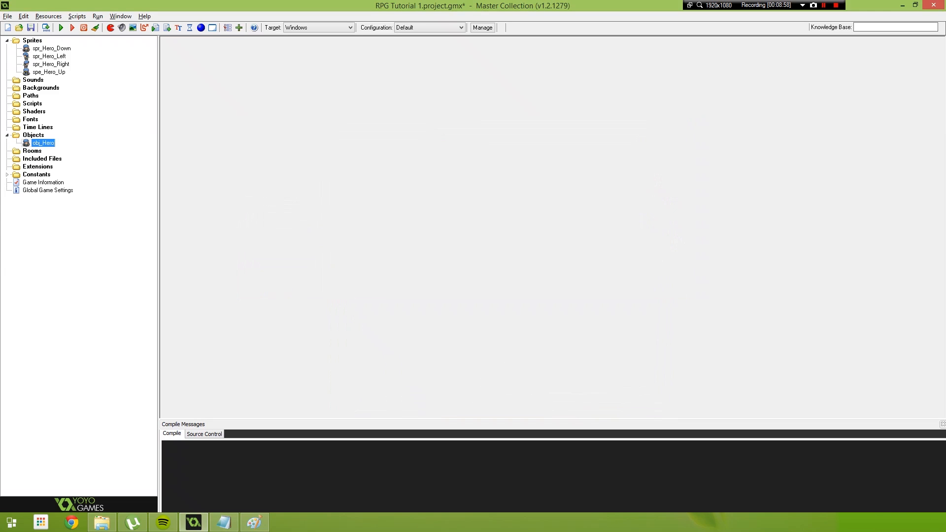
- Create a new room in the Rooms folder and name it rm_Intro
{"action": "right_click", "coordinate": [33, 151]}
{"action": "left_click", "coordinate": [36, 157]}
{"action": "left_click_drag", "start_coordinate": [375, 161], "coordinate": [355, 92]}
{"action": "double_click", "coordinate": [295, 139]}
{"action": "type", "text": "rm_Intro"}
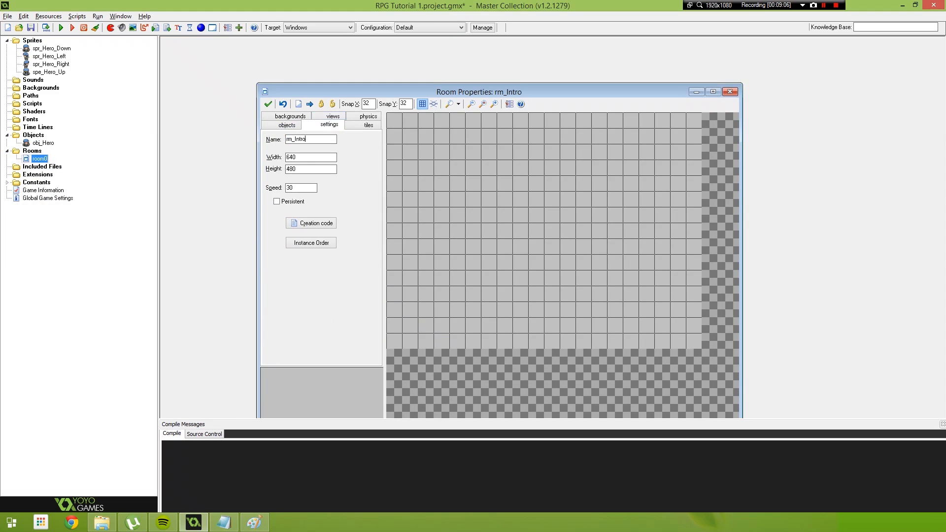
- Place one obj_Hero instance near the middle of the rm_Intro room, then test-run the game and close it
{"action": "left_click_drag", "start_coordinate": [356, 92], "coordinate": [344, 74]}
{"action": "left_click", "coordinate": [275, 107]}
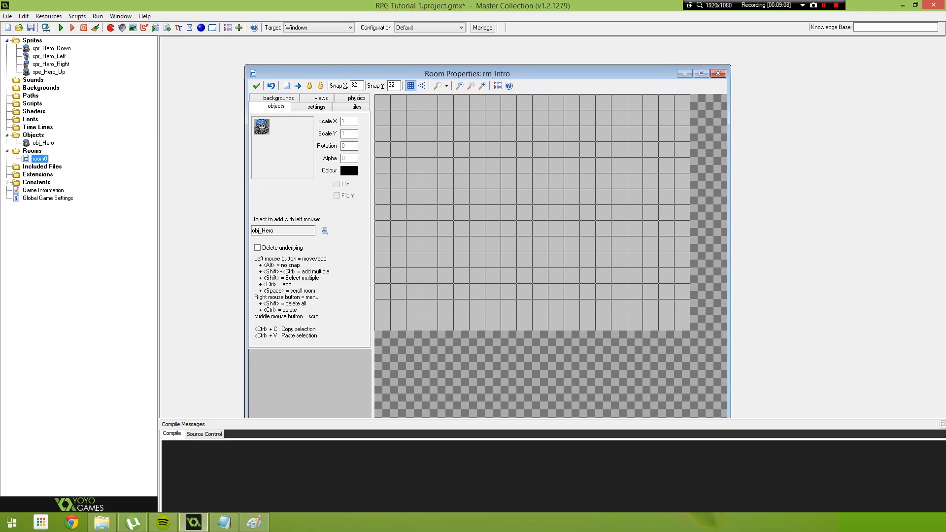
{"action": "left_click", "coordinate": [516, 204]}
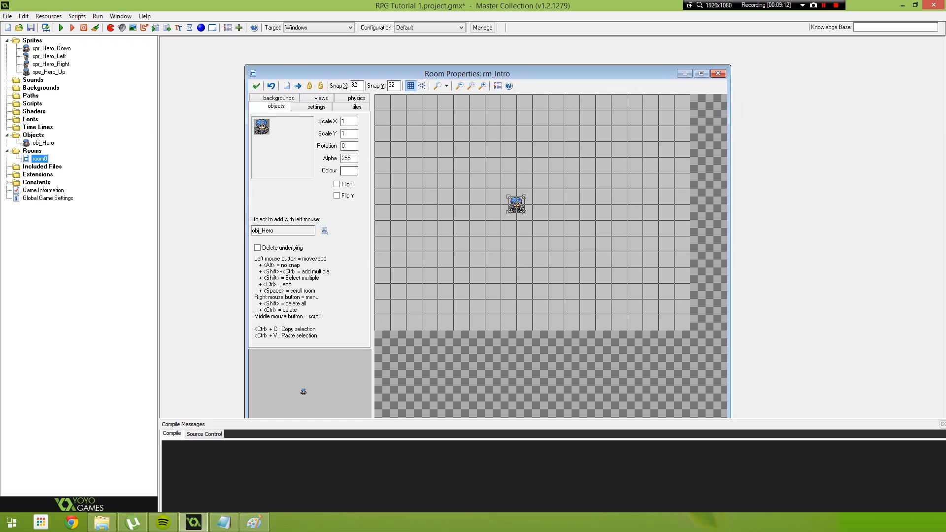
{"action": "left_click", "coordinate": [61, 28]}
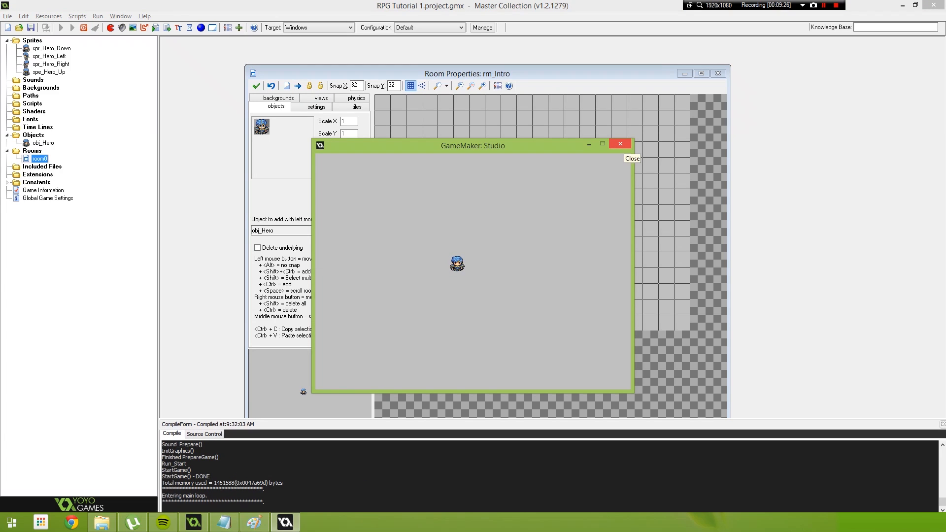
{"action": "left_click", "coordinate": [620, 144]}
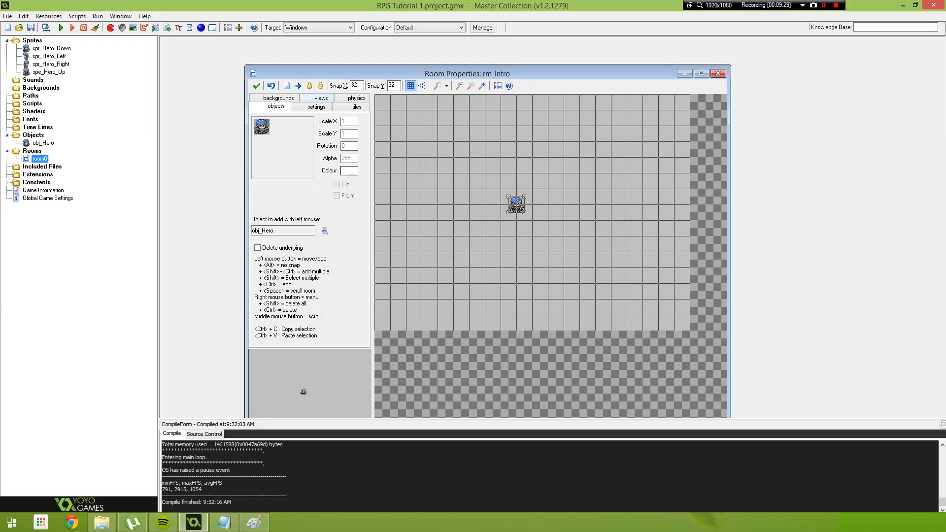
- Enable views in rm_Intro, make View 0 visible when the room starts, and set its view in room to 320 by 240
{"action": "left_click", "coordinate": [319, 99]}
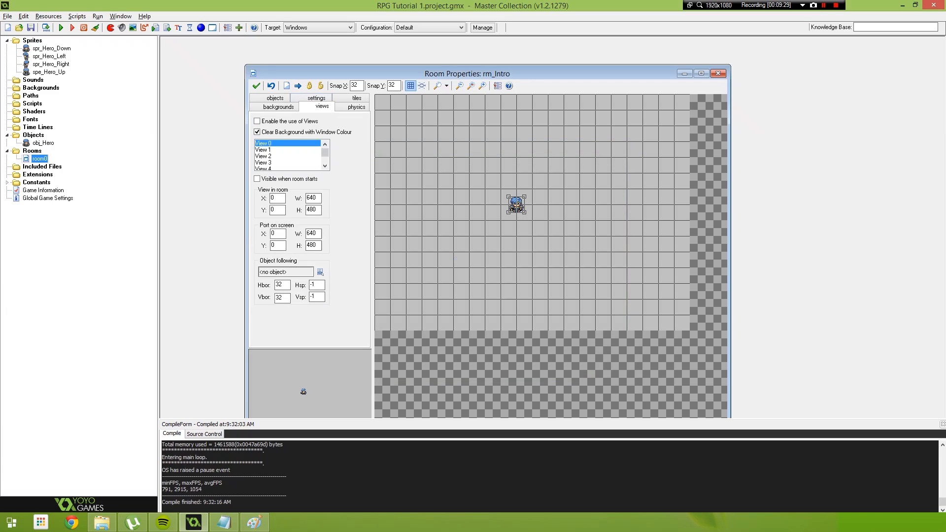
{"action": "left_click", "coordinate": [257, 121]}
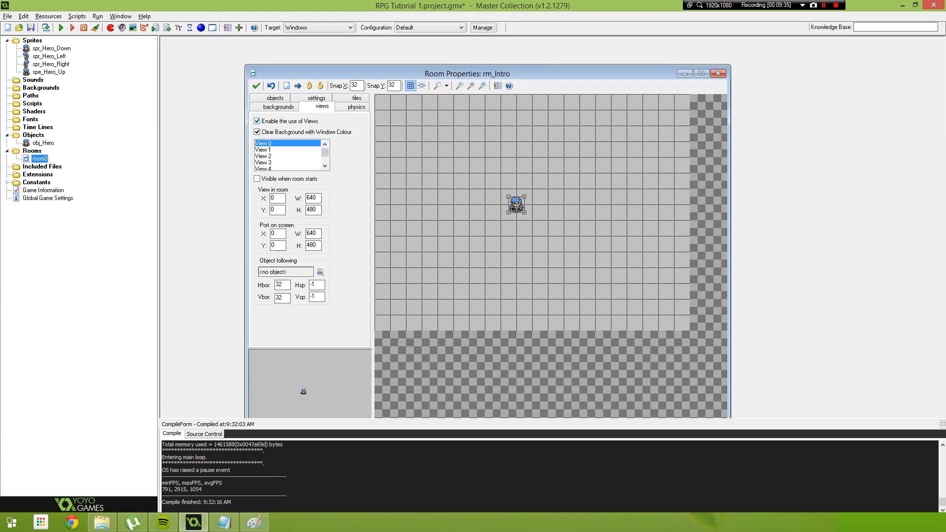
{"action": "left_click", "coordinate": [257, 178]}
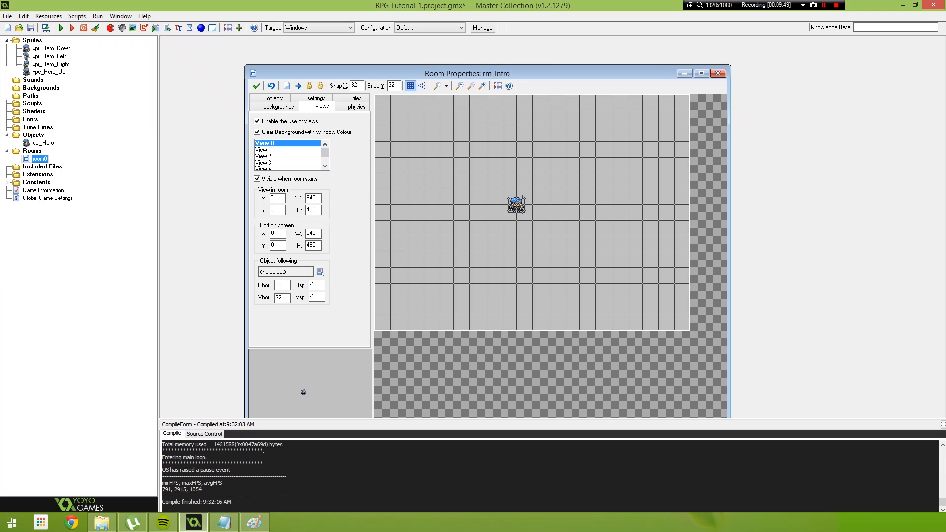
{"action": "double_click", "coordinate": [312, 199]}
{"action": "type", "text": "320"}
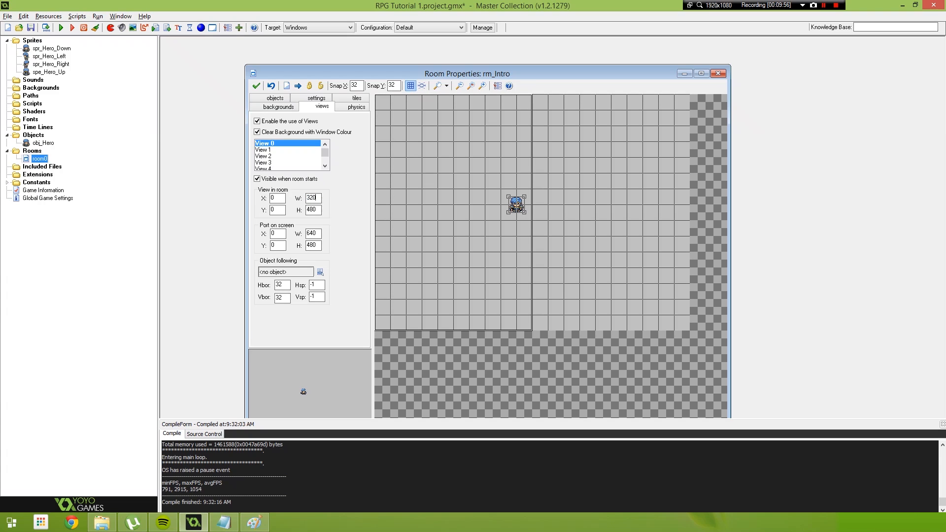
{"action": "key", "text": "Tab"}
{"action": "type", "text": "240"}
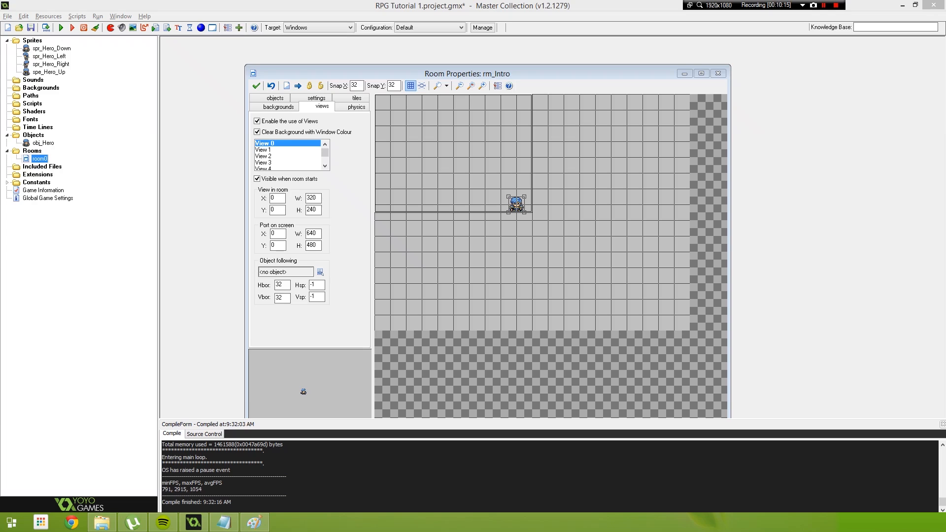
{"action": "left_click", "coordinate": [311, 233]}
{"action": "key", "text": "Tab"}
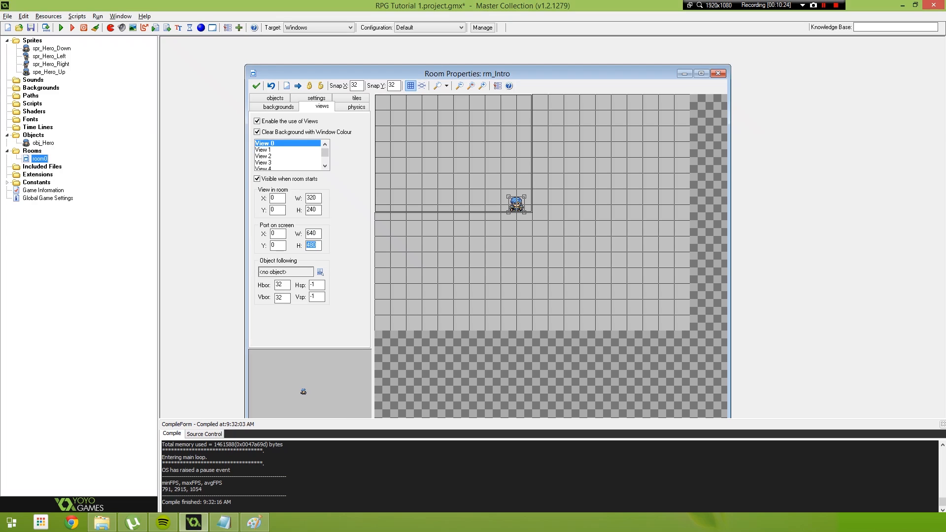
- Make View 0 follow obj_Hero with a horizontal border of 320 and a vertical border of 240
{"action": "left_click", "coordinate": [320, 272]}
{"action": "left_click", "coordinate": [350, 289]}
{"action": "double_click", "coordinate": [279, 284]}
{"action": "type", "text": "320"}
{"action": "key", "text": "Tab"}
{"action": "type", "text": "240"}
- Test-run the game to check the zoomed view on the hero, and close the game window
{"action": "left_click", "coordinate": [61, 28]}
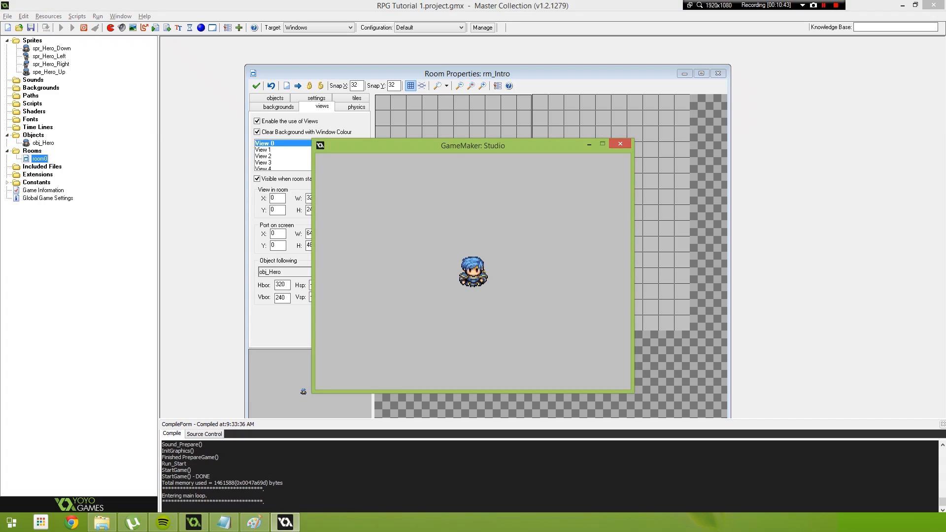
{"action": "left_click_drag", "start_coordinate": [473, 145], "coordinate": [505, 143]}
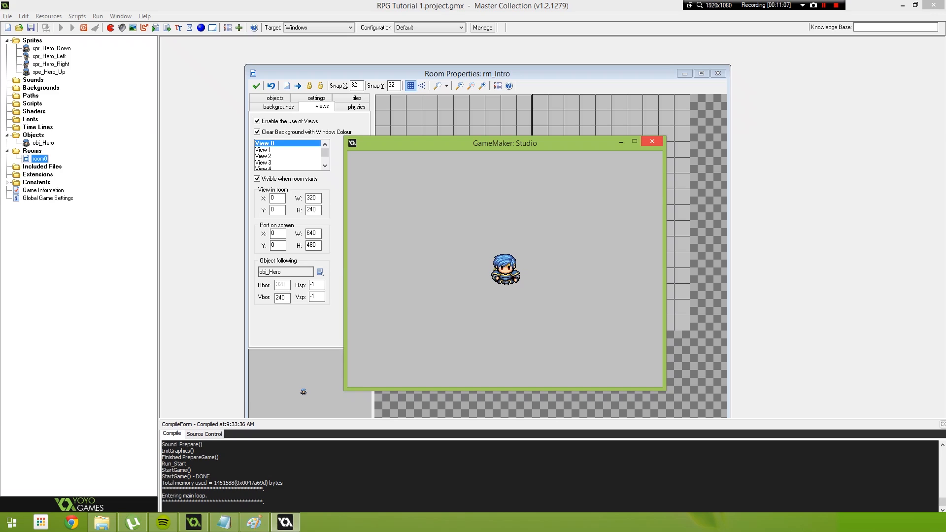
{"action": "key", "text": "Escape"}
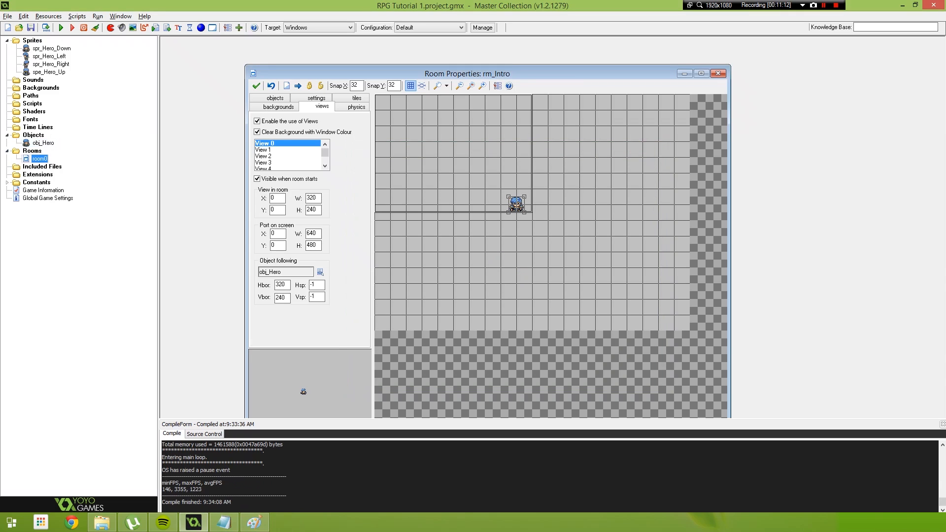
- Open obj_Hero and add a normal Step event to it
{"action": "double_click", "coordinate": [43, 142]}
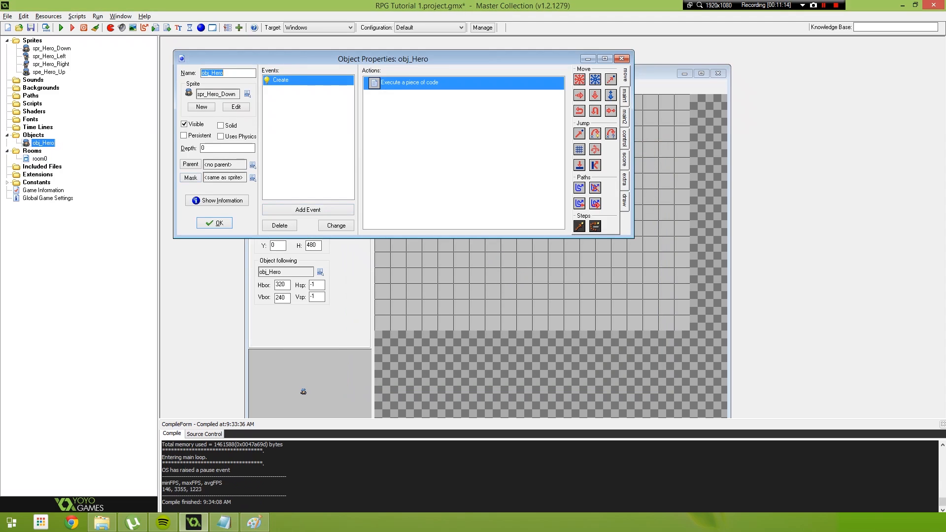
{"action": "left_click", "coordinate": [308, 210]}
{"action": "left_click", "coordinate": [435, 254]}
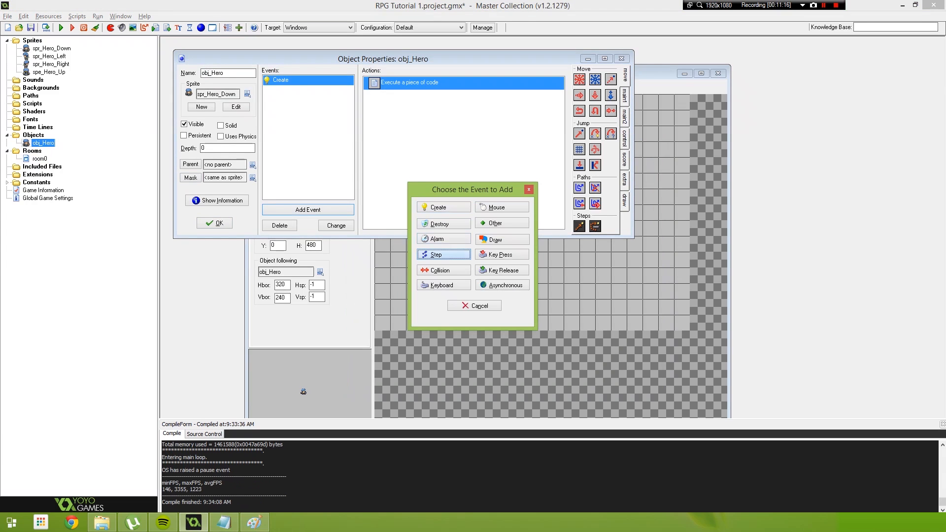
{"action": "left_click", "coordinate": [471, 264]}
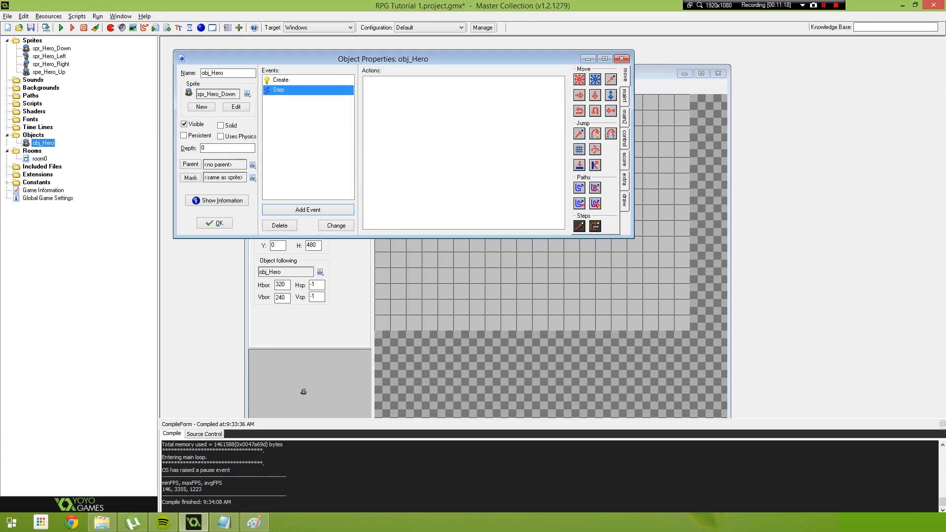
- Add an execute code action to the Step event, titled with the comment "///Handle Input Logic", and save the code
{"action": "left_click", "coordinate": [625, 138]}
{"action": "left_click_drag", "start_coordinate": [580, 172], "coordinate": [465, 148]}
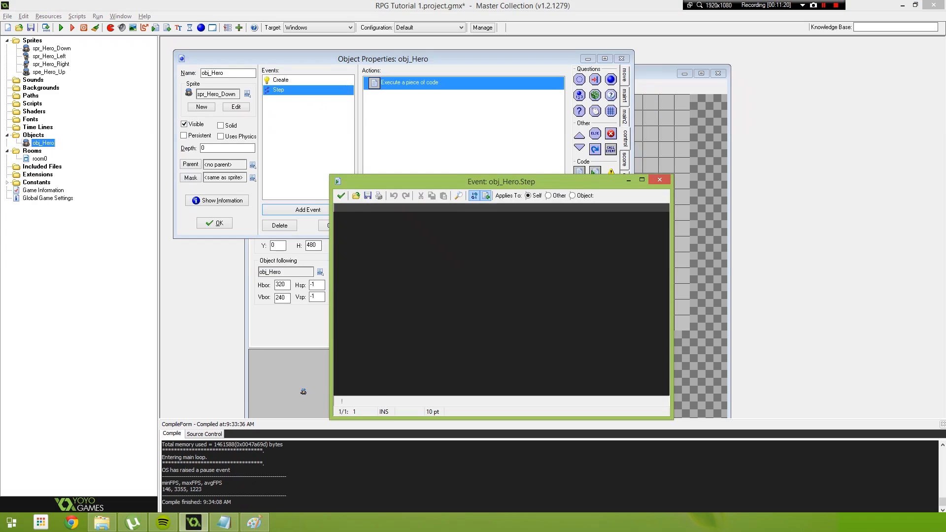
{"action": "left_click_drag", "start_coordinate": [503, 182], "coordinate": [488, 163]}
{"action": "type", "text": "///"}
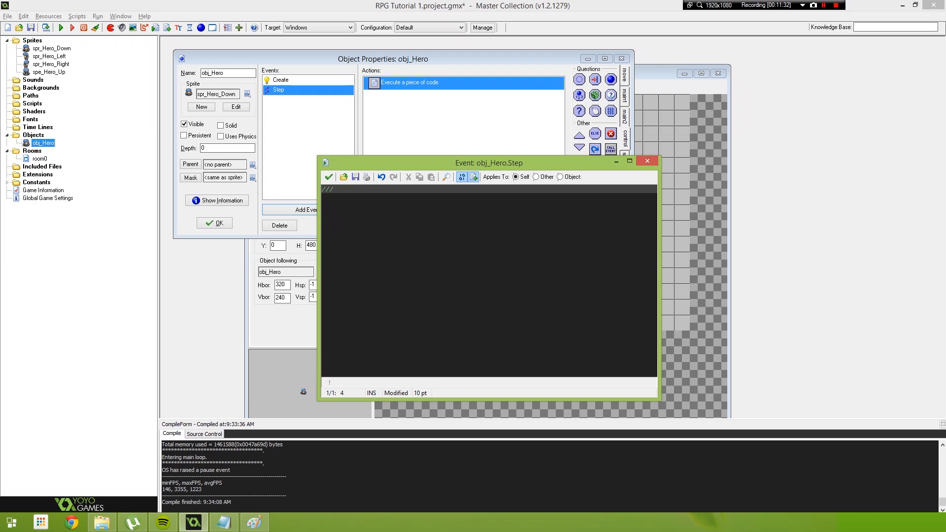
{"action": "type", "text": "Handle Input Logic"}
{"action": "left_click", "coordinate": [328, 176]}
{"action": "left_click", "coordinate": [418, 85]}
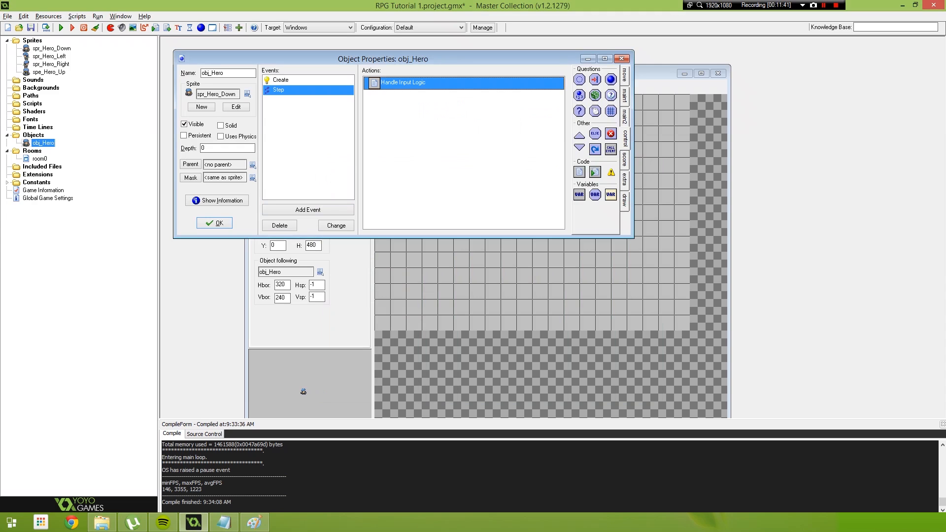
- Add a second code action to the Step event, titled with the comment "///Handle Collisions", and save the code
{"action": "left_click_drag", "start_coordinate": [579, 172], "coordinate": [457, 143]}
{"action": "type", "text": "///Handle Collisions"}
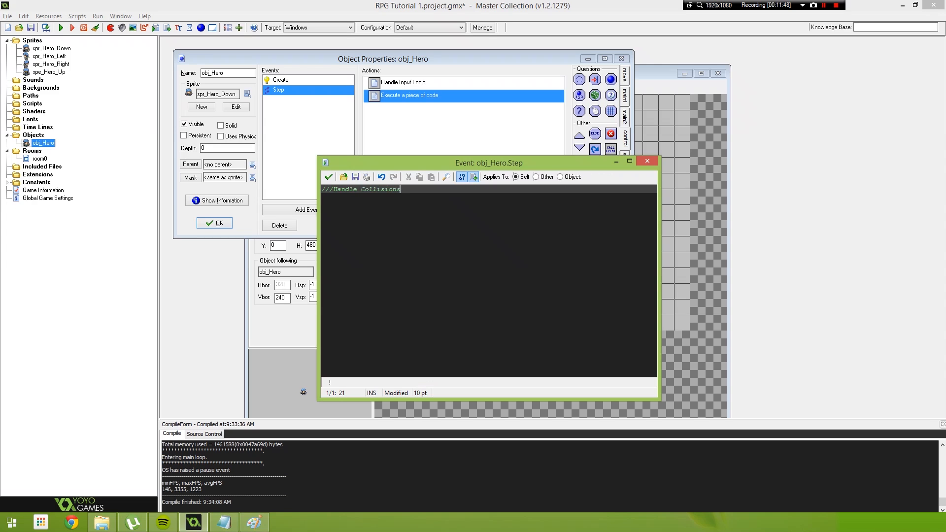
{"action": "left_click", "coordinate": [328, 176]}
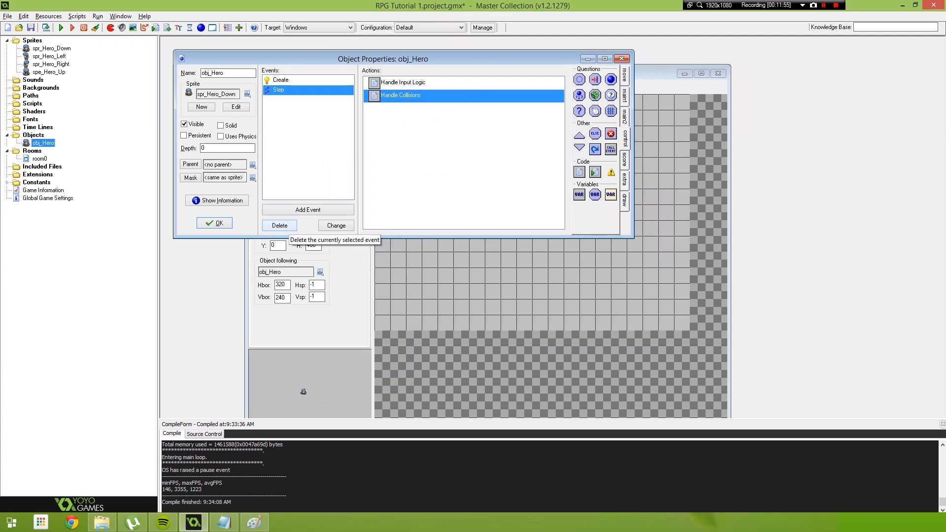
- Delete the Step event with all its actions from obj_Hero
{"action": "left_click", "coordinate": [279, 225]}
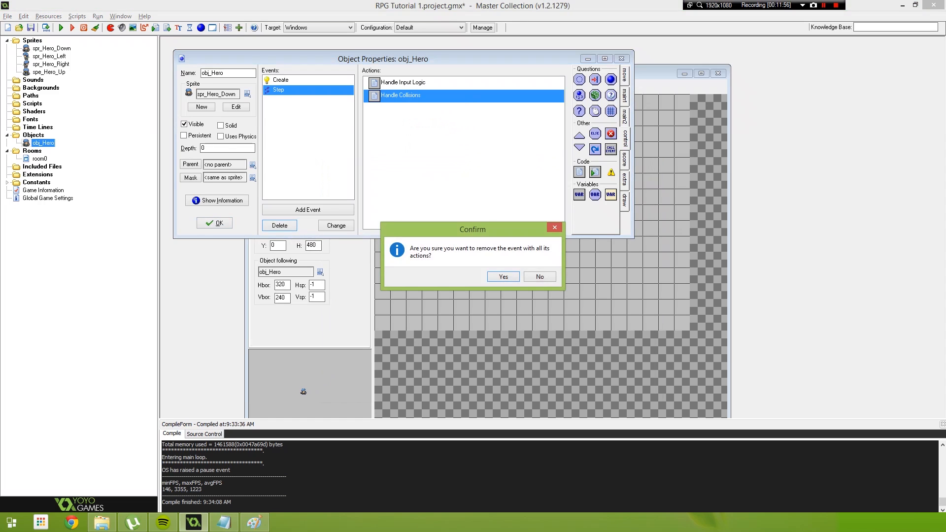
{"action": "key", "text": "Return"}
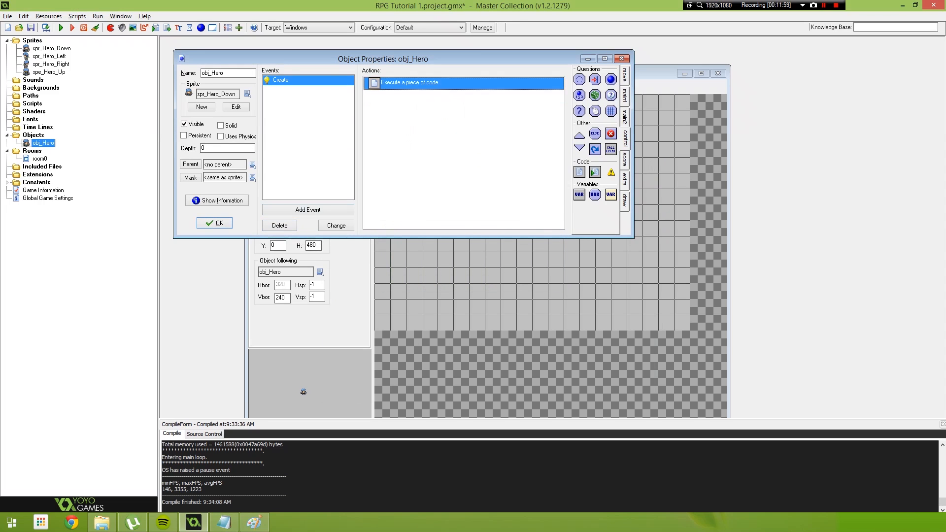
- Add a Step event to obj_Hero with an execute code action that begins with the comment "///Handle Input Logic" and a blank line
{"action": "left_click", "coordinate": [307, 210]}
{"action": "left_click", "coordinate": [436, 255]}
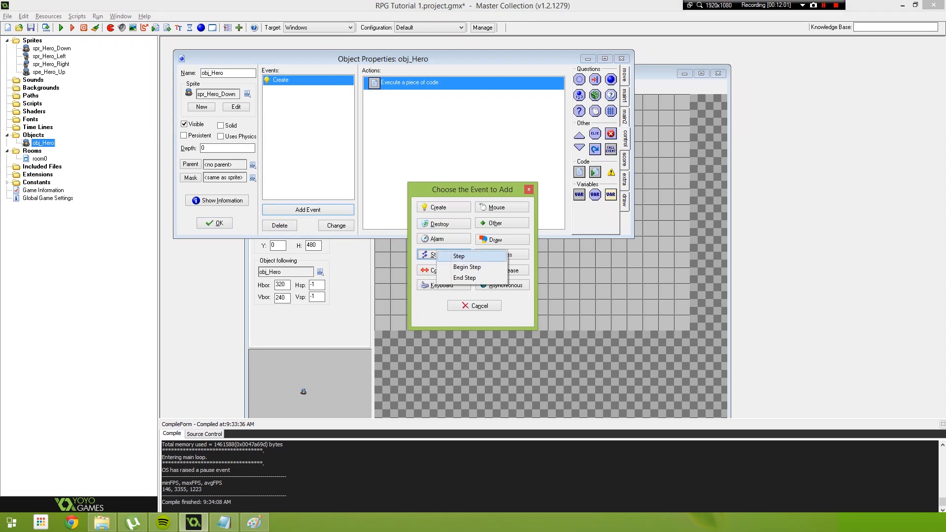
{"action": "left_click", "coordinate": [454, 256]}
{"action": "left_click_drag", "start_coordinate": [579, 172], "coordinate": [463, 142]}
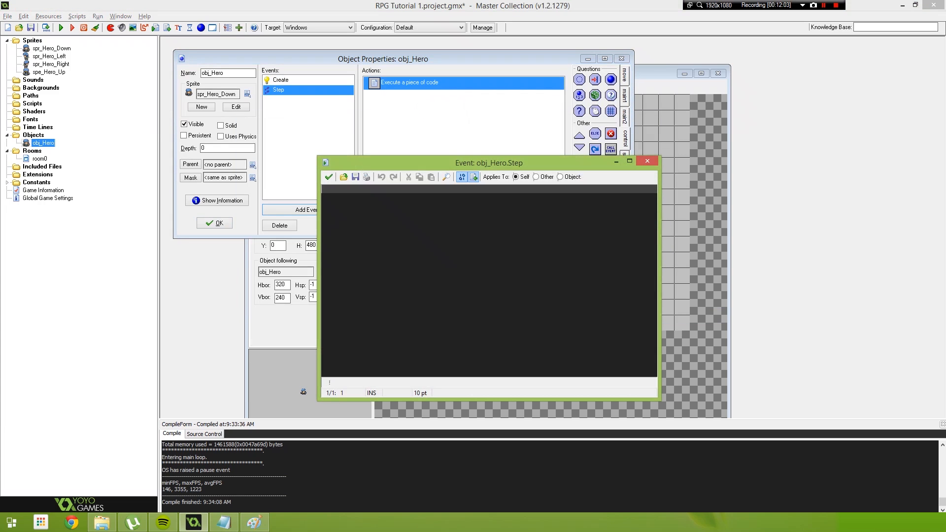
{"action": "type", "text": "///Handle Input Logic"}
{"action": "key", "text": "Return"}
{"action": "key", "text": "Return"}
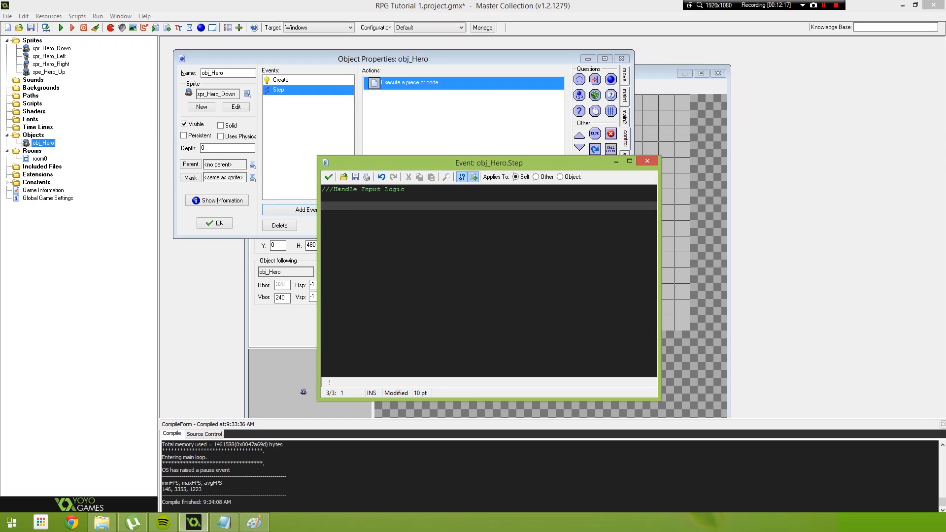
- Write an empty if block with the condition keyboard_check(vk_left) below the comment
{"action": "type", "text": "if(keyboard_check("}
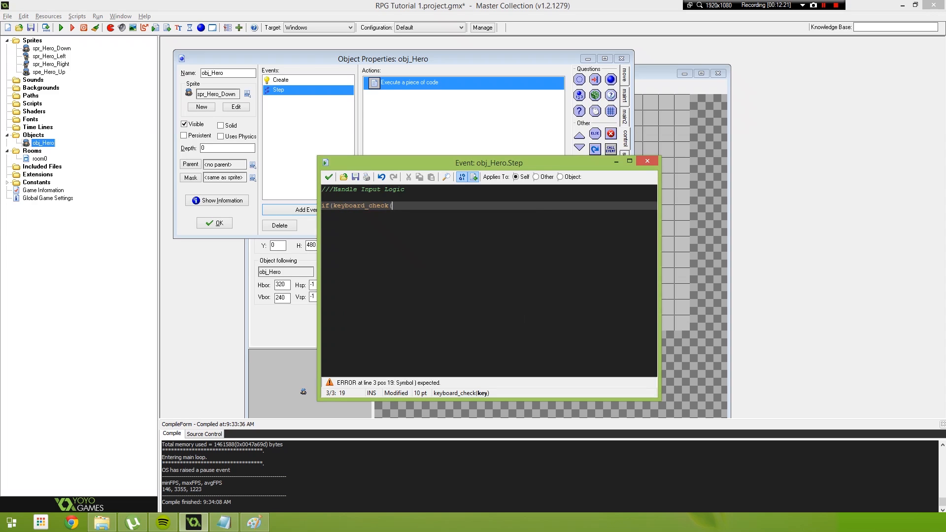
{"action": "type", "text": "vk_left){"}
{"action": "key", "text": "Return"}
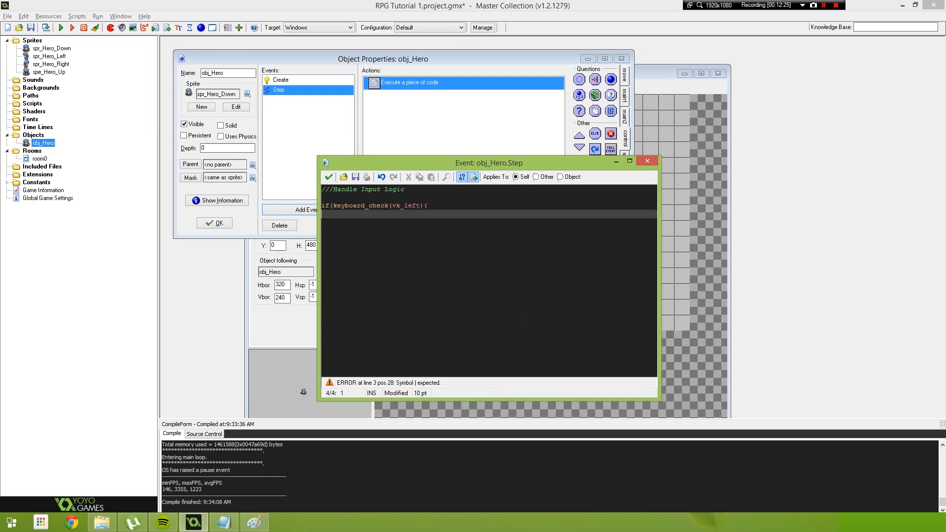
{"action": "key", "text": "Return"}
{"action": "type", "text": "}"}
{"action": "key", "text": "Up"}
{"action": "key", "text": "Up"}
{"action": "key", "text": "End"}
{"action": "key", "text": "Left"}
{"action": "type", "text": ")"}
{"action": "key", "text": "Left"}
{"action": "key", "text": "Left"}
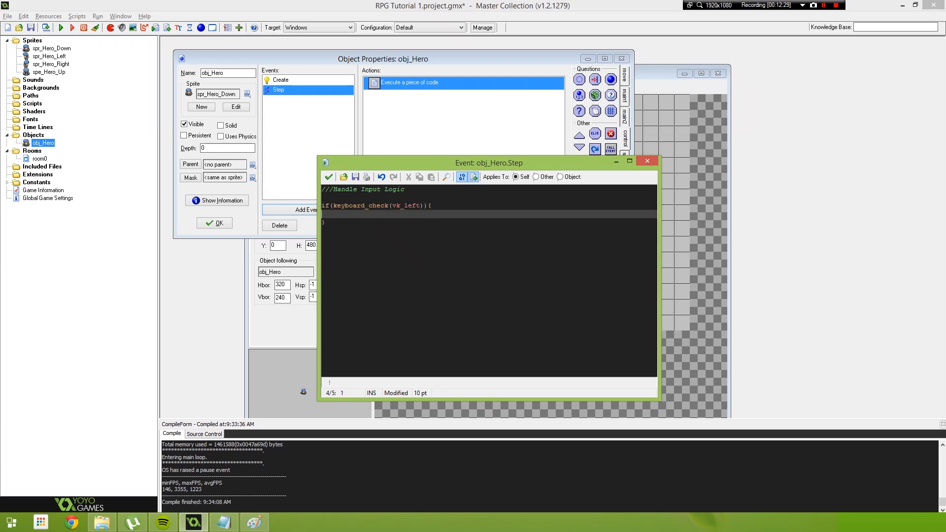
- Inside the vk_left block, add the indented line "sprite_index = spr_Hero_Left;"
{"action": "left_click", "coordinate": [325, 223]}
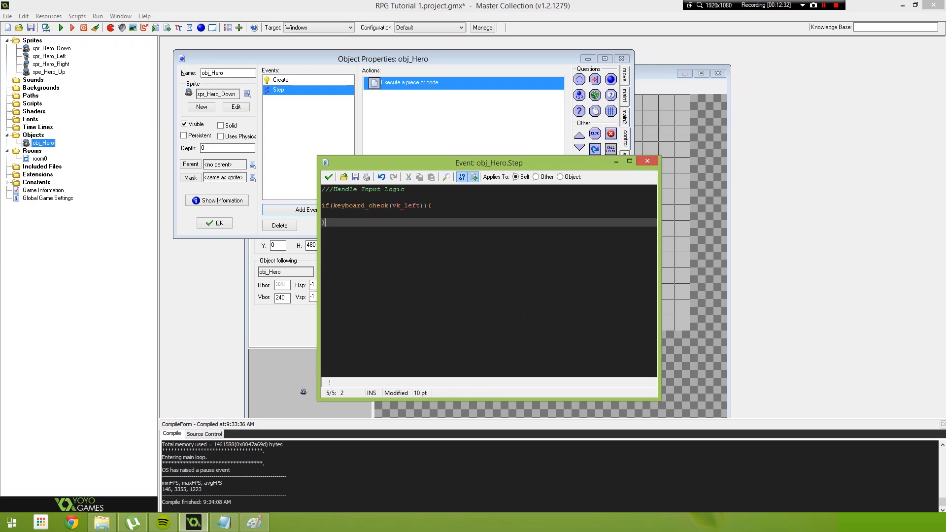
{"action": "key", "text": "Up"}
{"action": "key", "text": "Up"}
{"action": "key", "text": "End"}
{"action": "key", "text": "Left"}
{"action": "key", "text": "Left"}
{"action": "key", "text": "Left"}
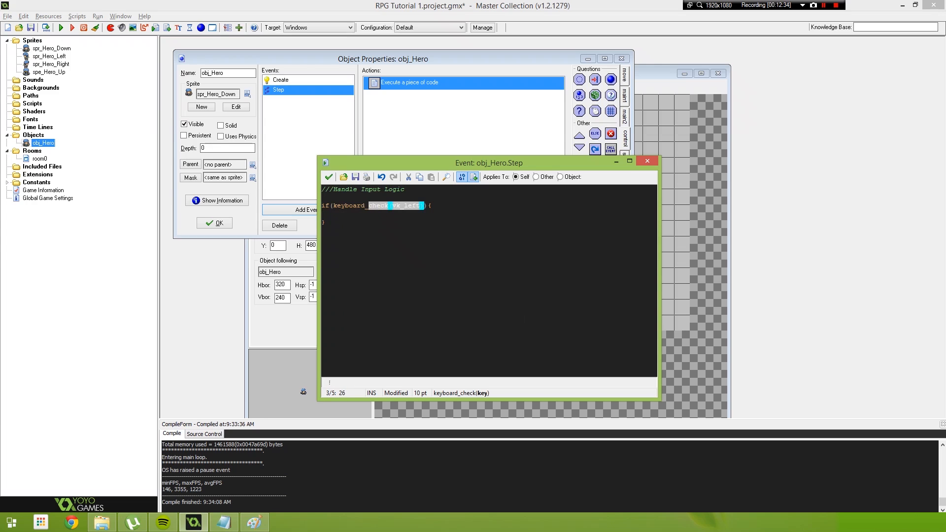
{"action": "key", "text": "Down"}
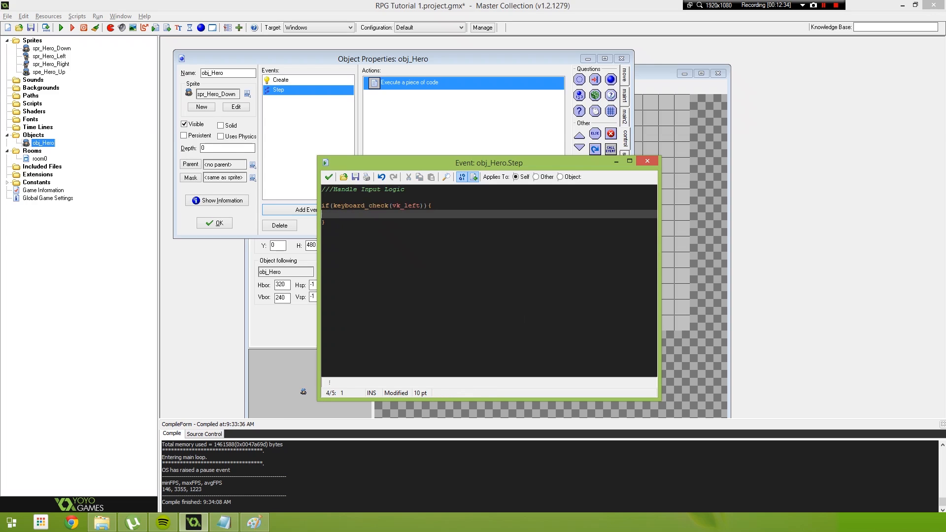
{"action": "type", "text": "i"}
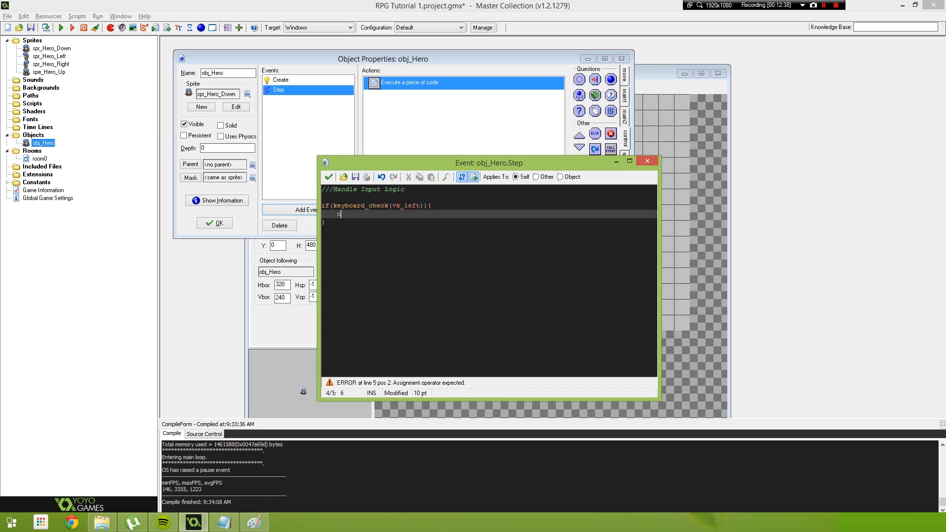
{"action": "type", "text": "mage_inde"}
{"action": "key", "text": "shift+Home"}
{"action": "type", "text": "sprite_index = spr_Hero_Left;"}
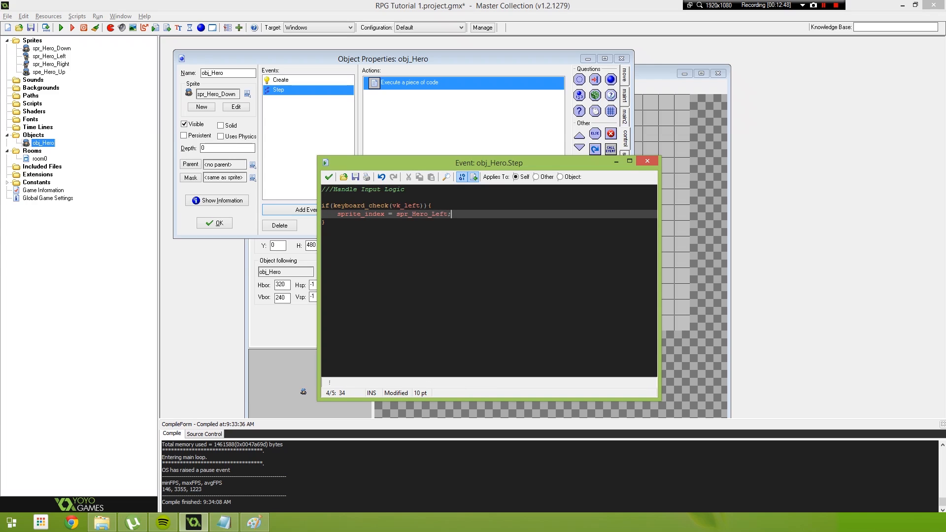
- Copy the whole vk_left if block and paste three duplicates of it below
{"action": "key", "text": "Down"}
{"action": "key", "text": "shift+Up"}
{"action": "key", "text": "shift+Up"}
{"action": "key", "text": "shift+Home"}
{"action": "key", "text": "ctrl+c"}
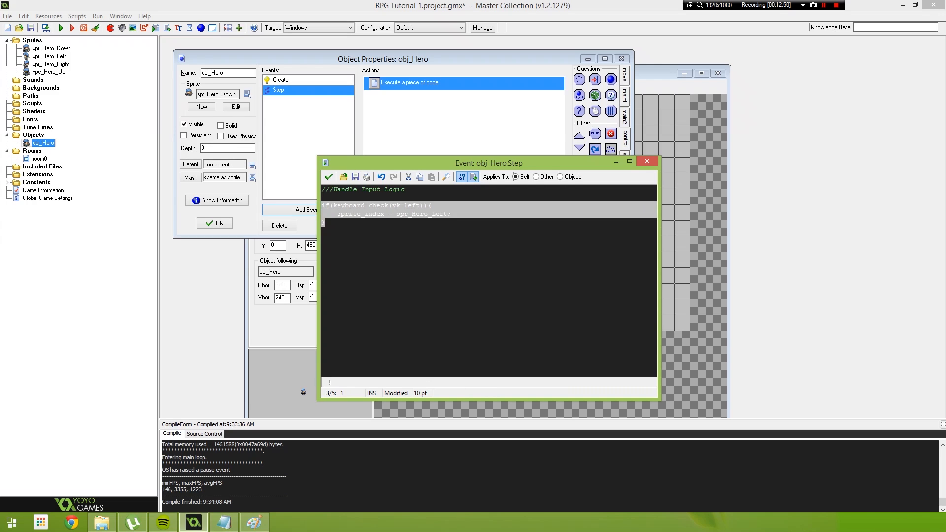
{"action": "key", "text": "Right"}
{"action": "key", "text": "Return"}
{"action": "key", "text": "ctrl+v"}
{"action": "key", "text": "Return"}
{"action": "key", "text": "ctrl+v"}
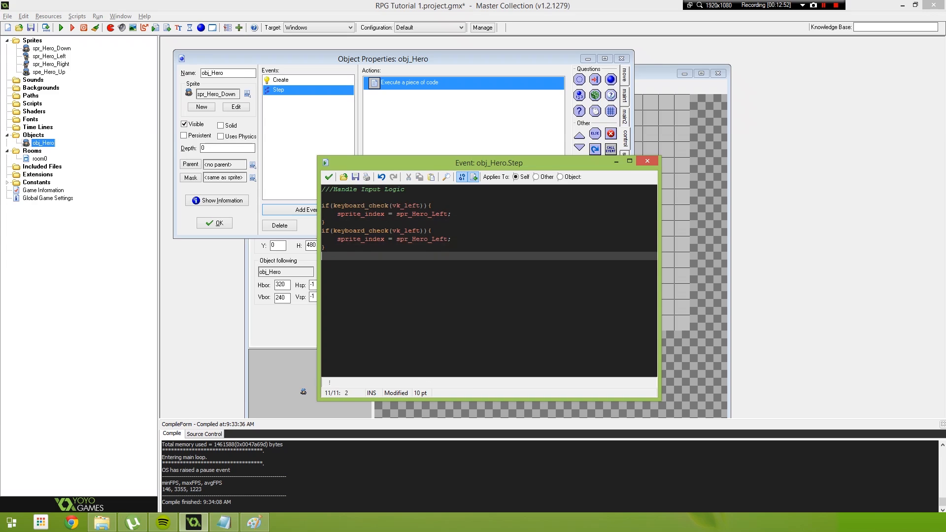
{"action": "key", "text": "Return"}
{"action": "key", "text": "ctrl+v"}
- Separate the four if blocks from each other with blank lines
{"action": "left_click", "coordinate": [325, 222]}
{"action": "key", "text": "Return"}
{"action": "left_click", "coordinate": [326, 256]}
{"action": "key", "text": "Return"}
{"action": "left_click", "coordinate": [325, 289]}
{"action": "key", "text": "Return"}
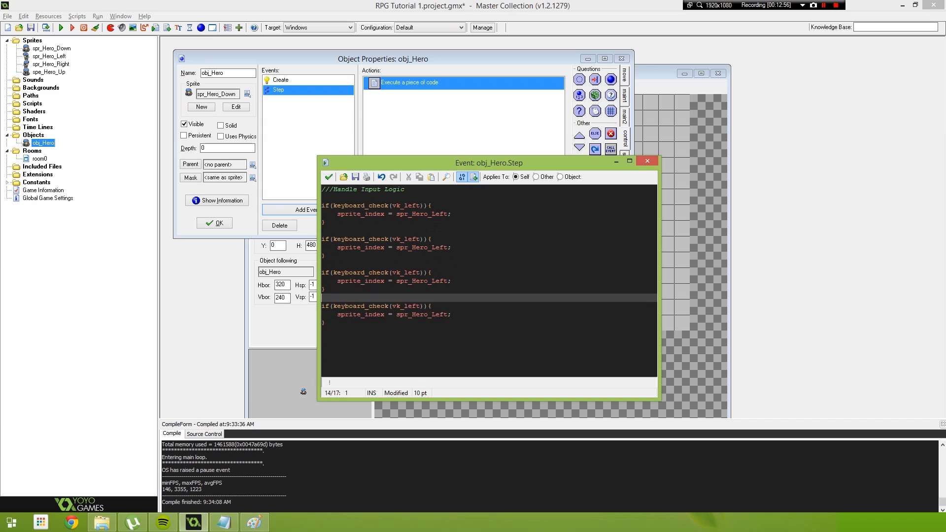
- Change the second if block to check vk_right and set sprite_index to spr_Hero_Right
{"action": "left_click", "coordinate": [325, 197]}
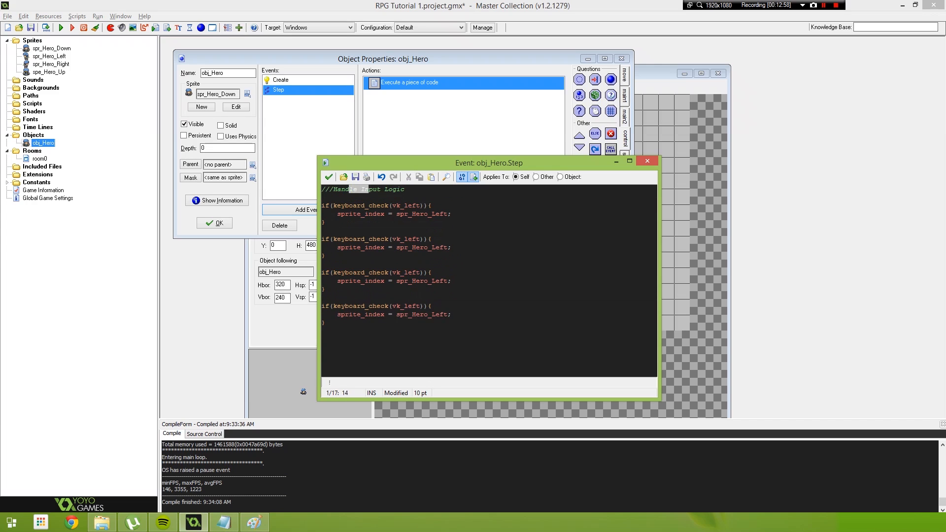
{"action": "left_click", "coordinate": [400, 214]}
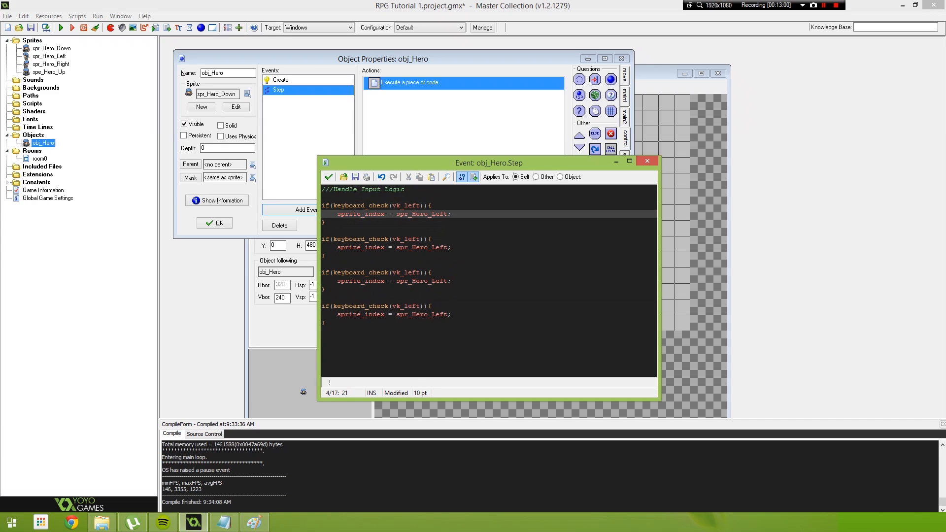
{"action": "double_click", "coordinate": [412, 239]}
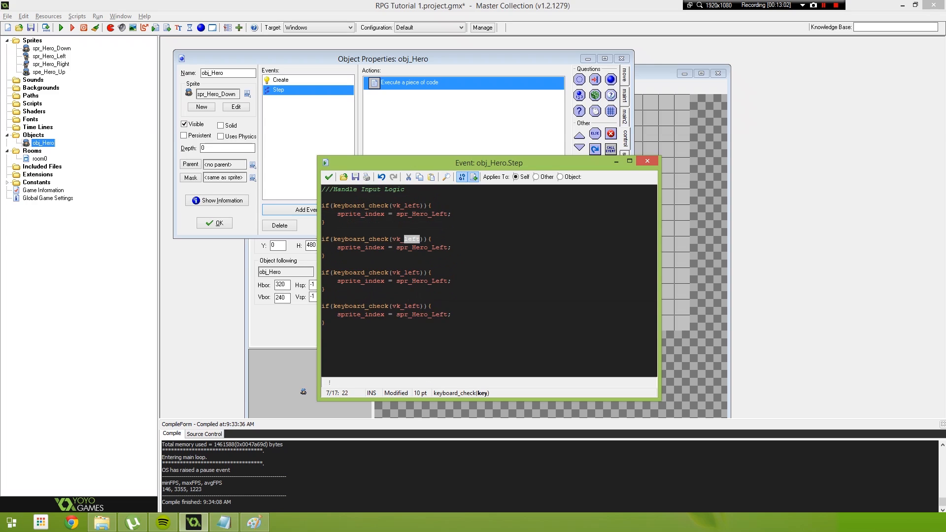
{"action": "type", "text": "right"}
{"action": "left_click", "coordinate": [432, 247]}
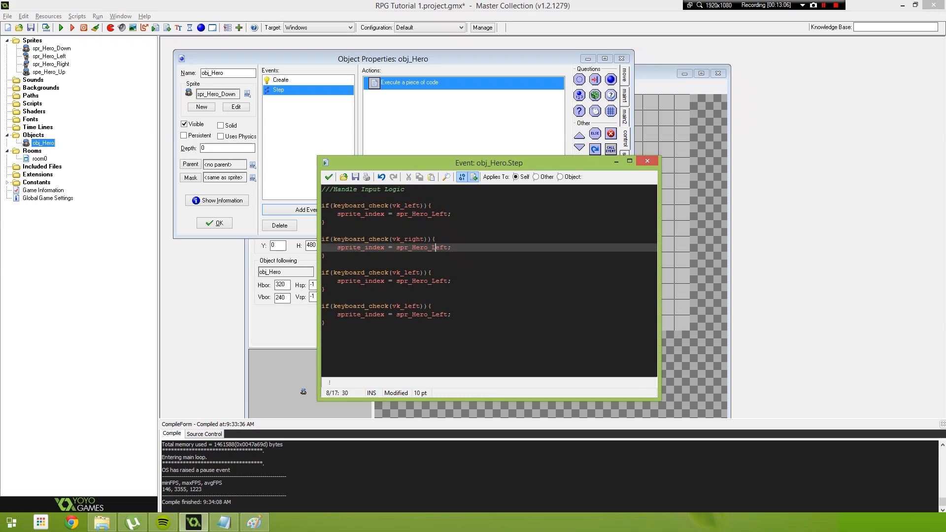
{"action": "key", "text": "shift+Right"}
{"action": "key", "text": "shift+Right"}
{"action": "key", "text": "shift+Right"}
{"action": "key", "text": "shift+Right"}
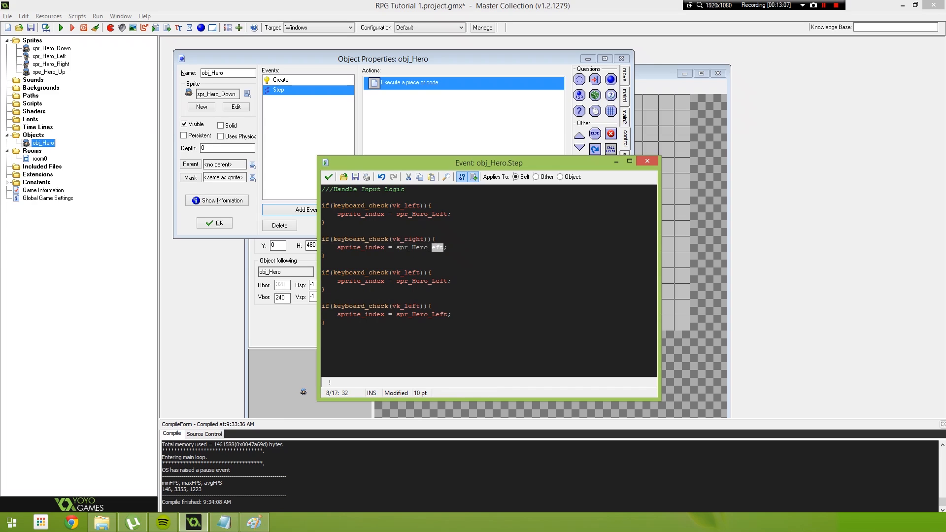
{"action": "type", "text": "Right"}
- Change the third if block to check vk_up and set sprite_index to spr_Hero_Up
{"action": "left_click_drag", "start_coordinate": [404, 273], "coordinate": [420, 272]}
{"action": "type", "text": "Up"}
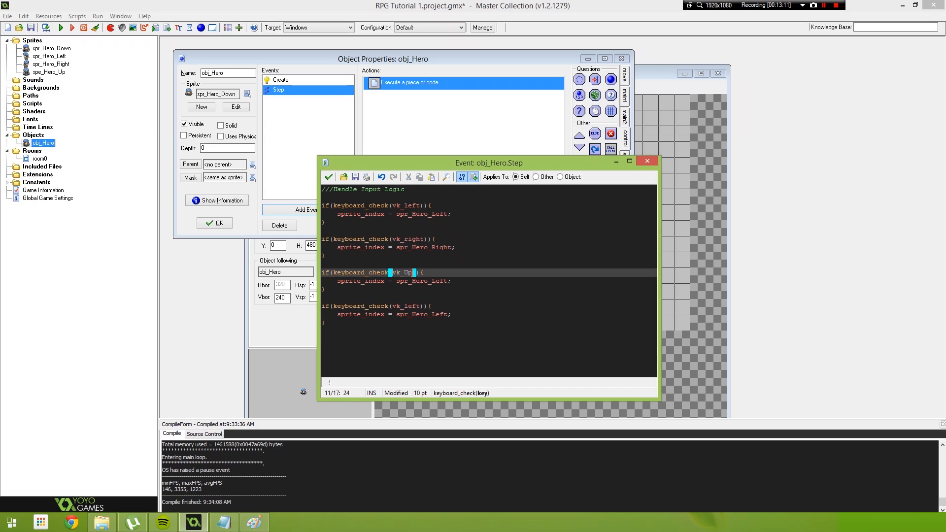
{"action": "left_click", "coordinate": [424, 272]}
{"action": "left_click", "coordinate": [404, 273]}
{"action": "key", "text": "Delete"}
{"action": "type", "text": "u"}
{"action": "left_click_drag", "start_coordinate": [432, 281], "coordinate": [443, 281]}
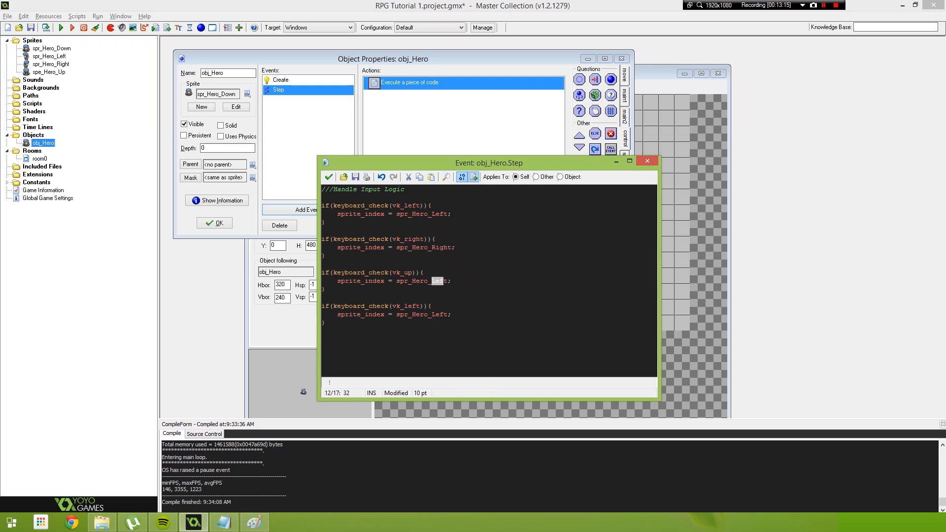
{"action": "type", "text": "Up"}
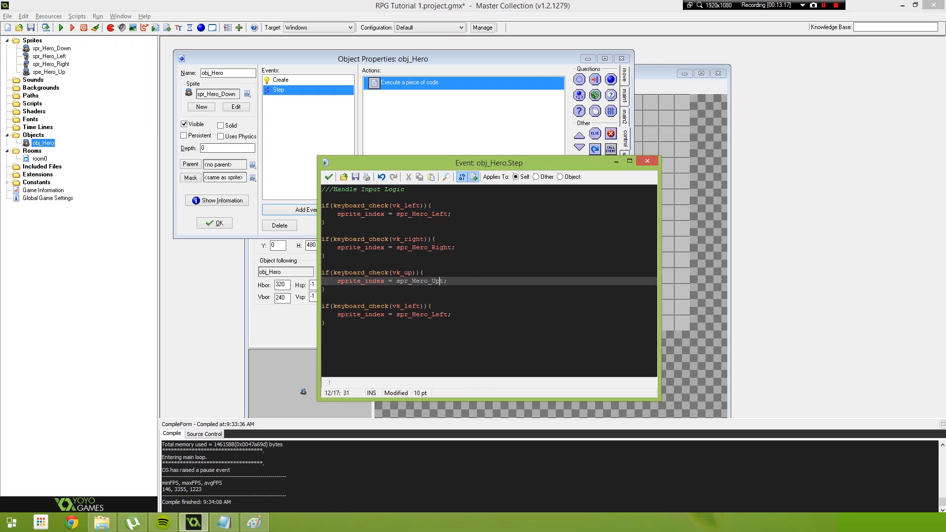
{"action": "left_click", "coordinate": [432, 306]}
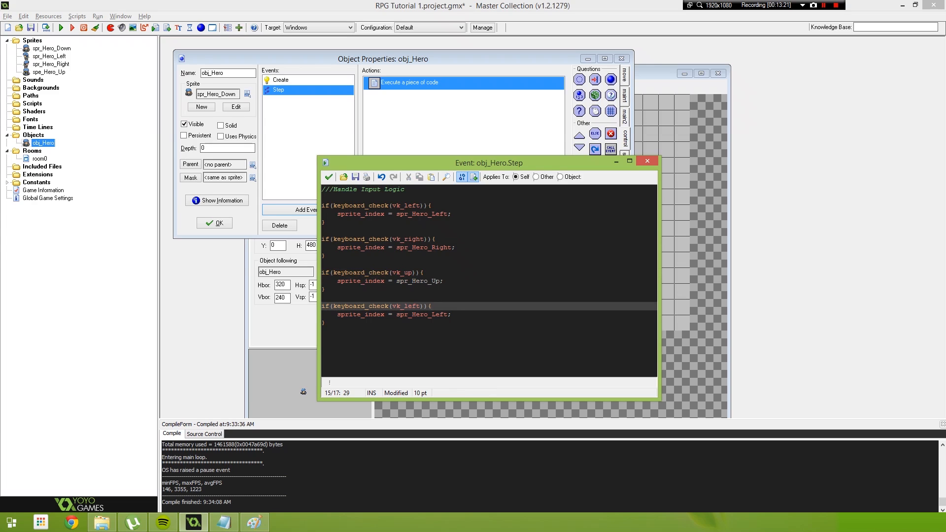
{"action": "double_click", "coordinate": [405, 281]}
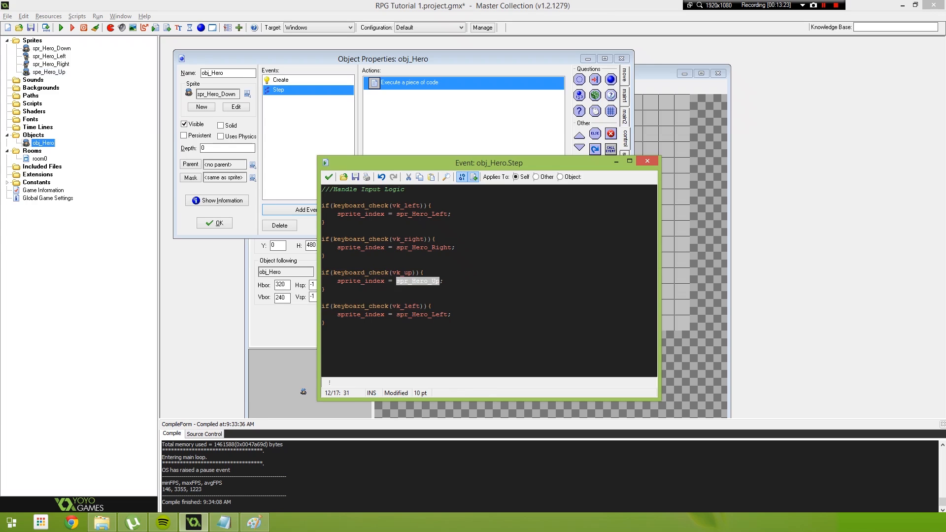
- Change the fourth if block to check vk_down and use spr_Hero_Down, and save the code
{"action": "left_click_drag", "start_coordinate": [404, 306], "coordinate": [420, 306]}
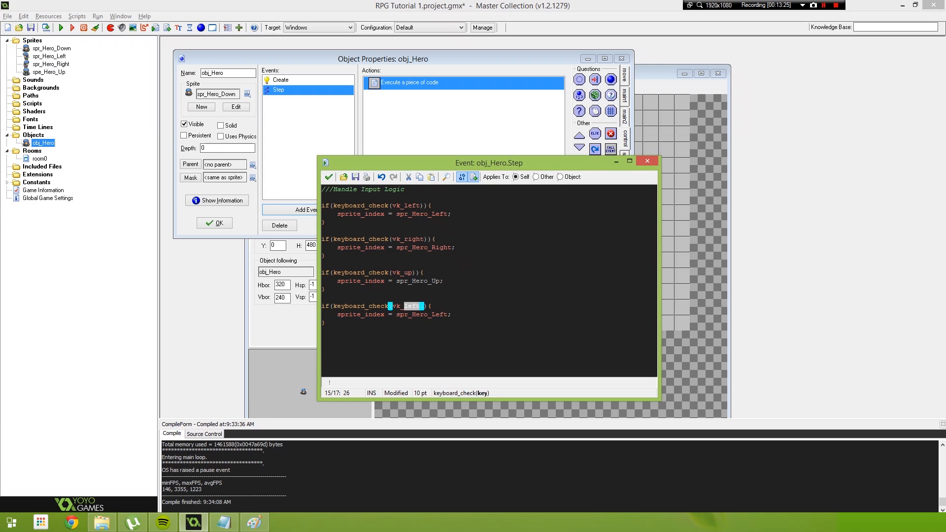
{"action": "type", "text": "down"}
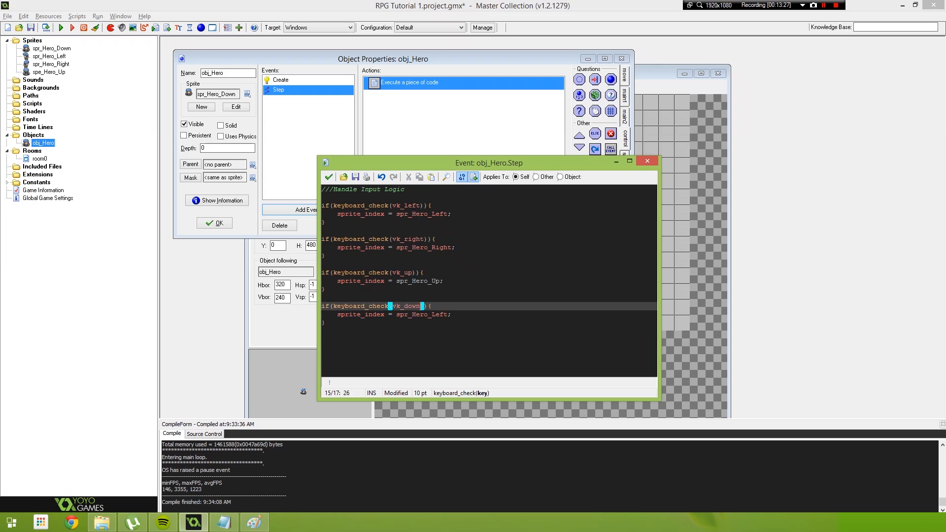
{"action": "double_click", "coordinate": [441, 314]}
{"action": "type", "text": "Down"}
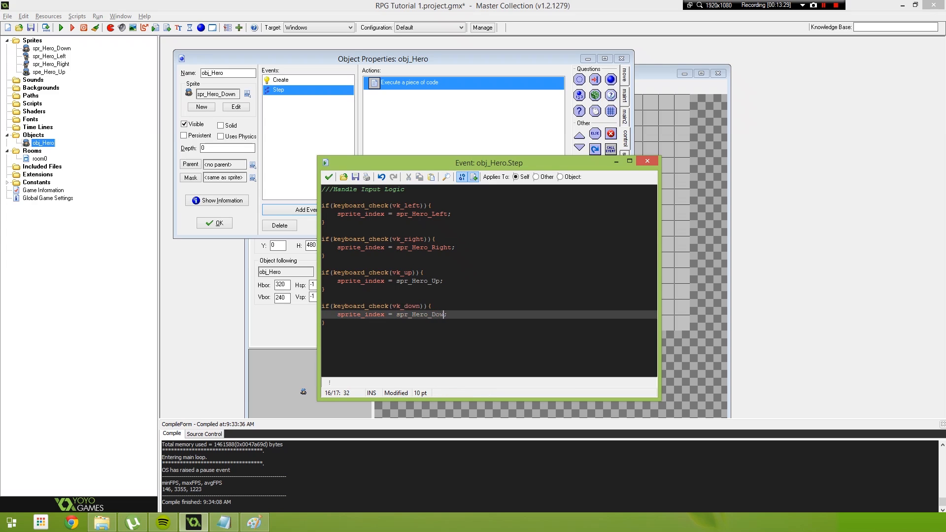
{"action": "left_click", "coordinate": [329, 177]}
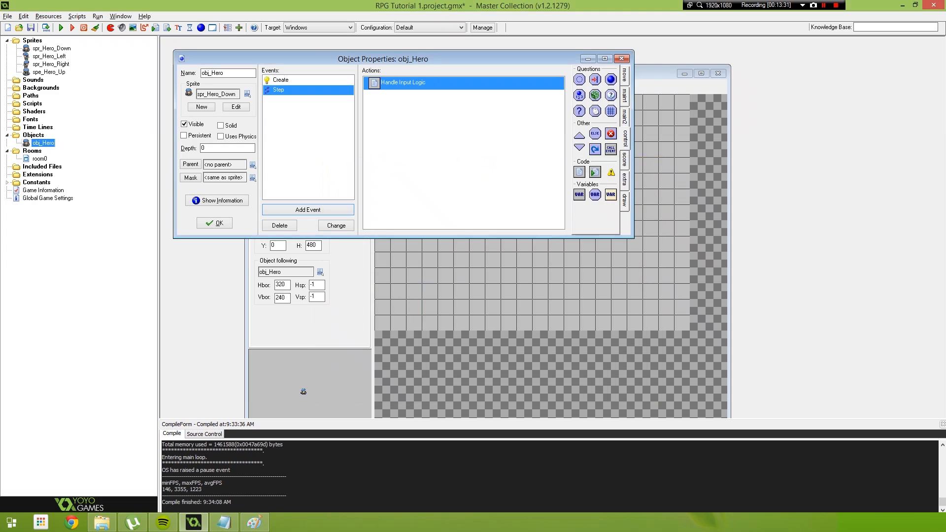
- Correct the name of the sprite spe_Hero_Up to spr_Hero_Up and confirm its properties
{"action": "double_click", "coordinate": [48, 72]}
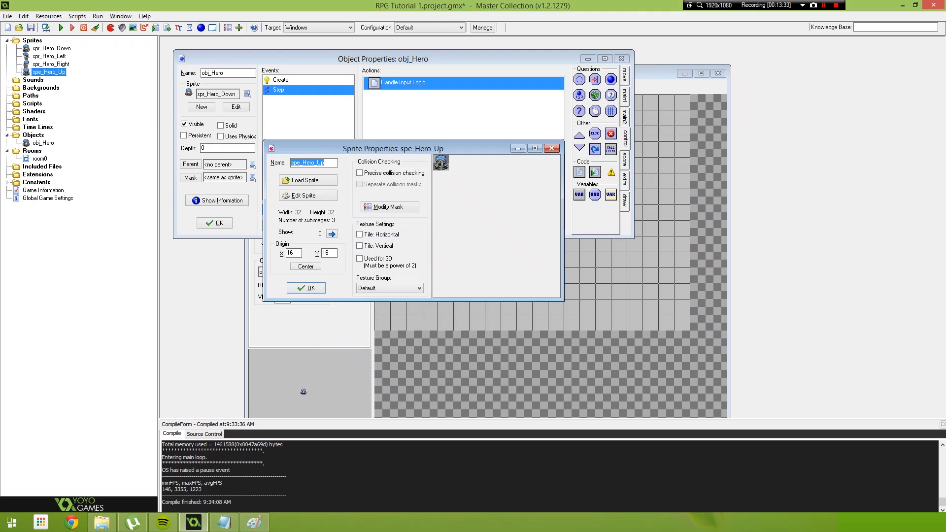
{"action": "left_click", "coordinate": [299, 162]}
{"action": "key", "text": "BackSpace"}
{"action": "type", "text": "r"}
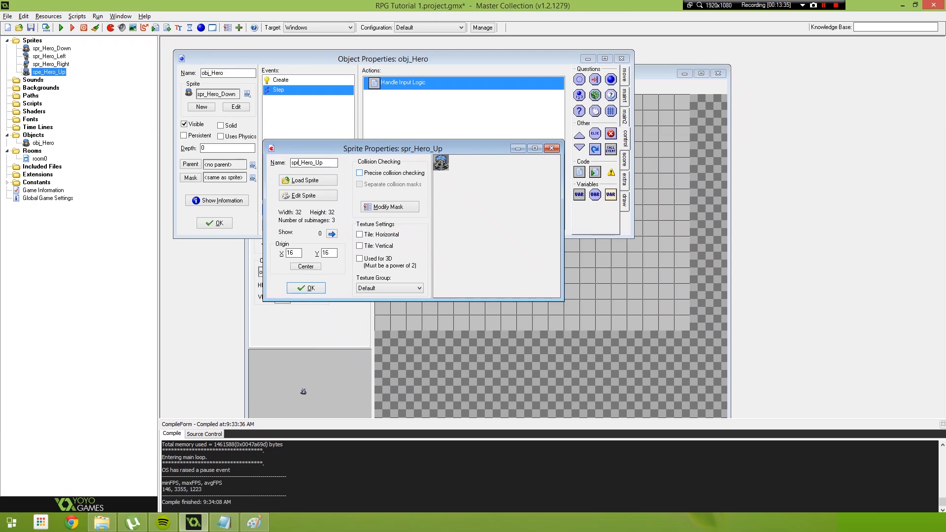
{"action": "left_click", "coordinate": [306, 288]}
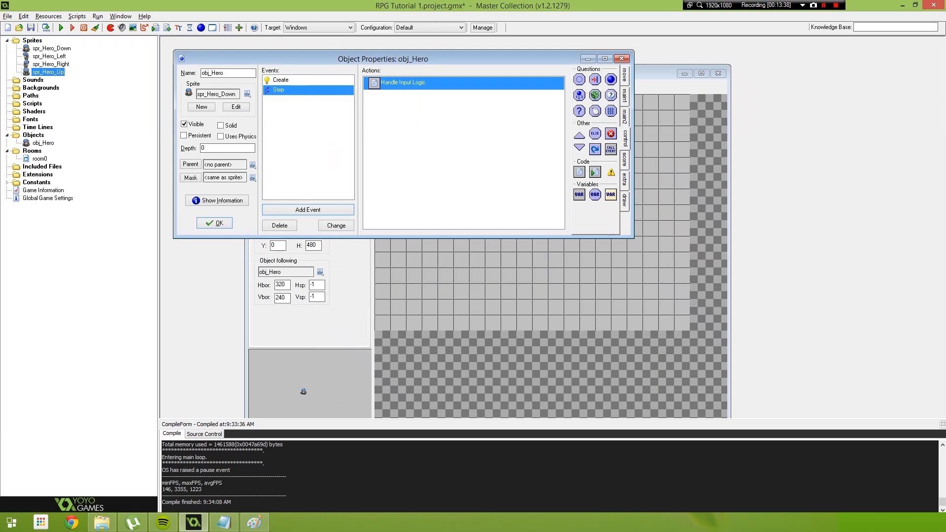
- Review the Handle Input Logic code, close it, and test-run the game
{"action": "double_click", "coordinate": [403, 83]}
{"action": "left_click", "coordinate": [451, 314]}
{"action": "left_click", "coordinate": [325, 290]}
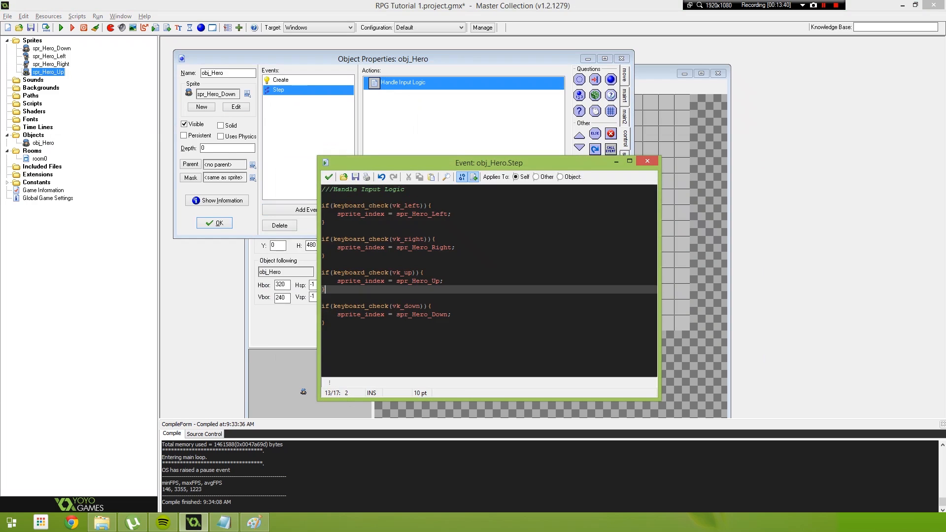
{"action": "left_click", "coordinate": [329, 177]}
{"action": "left_click", "coordinate": [62, 28]}
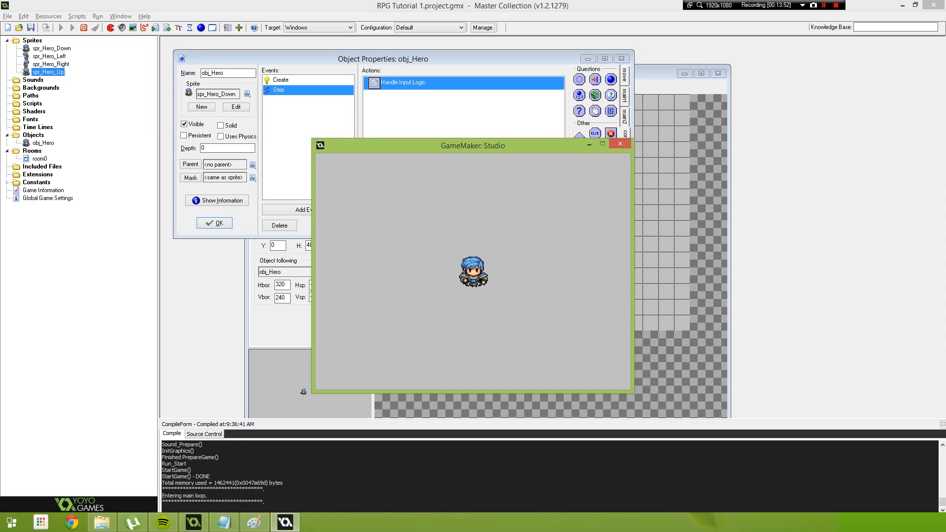
{"action": "key", "text": "Escape"}
- In the Handle Input Logic code, add the line "x -= 1;" below the sprite assignment in the vk_left block
{"action": "double_click", "coordinate": [403, 82]}
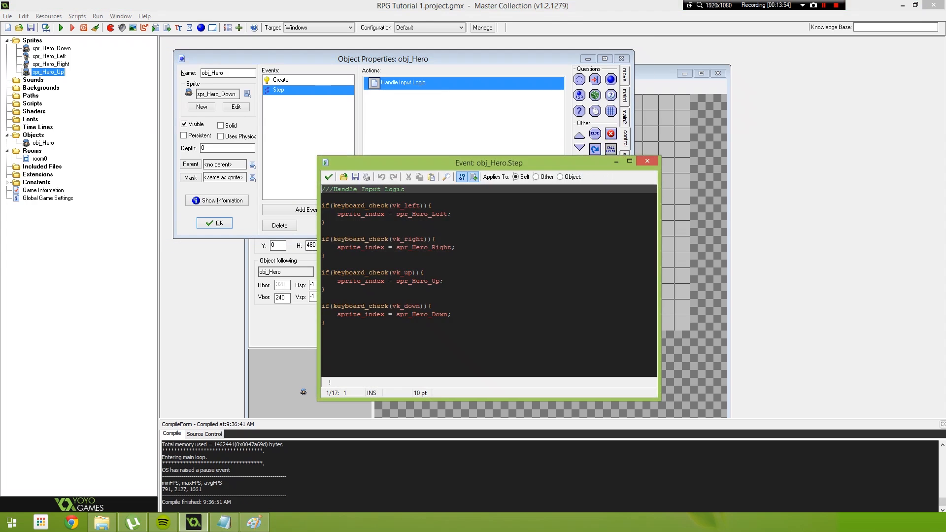
{"action": "left_click", "coordinate": [452, 214]}
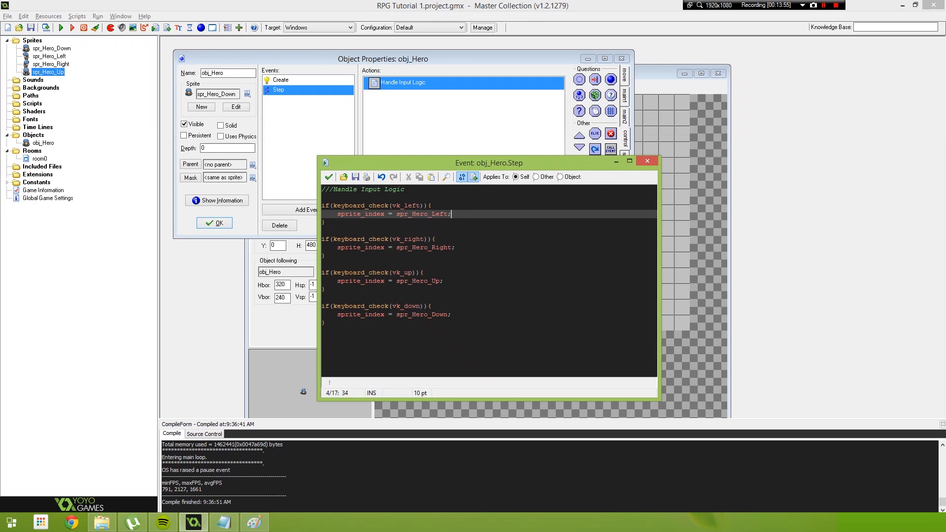
{"action": "key", "text": "Return"}
{"action": "type", "text": "x "}
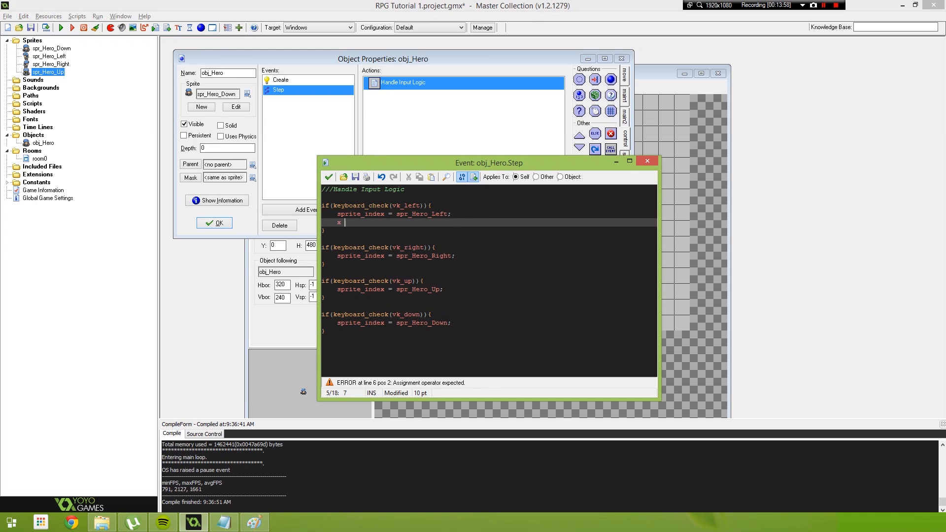
{"action": "type", "text": "-= 1;"}
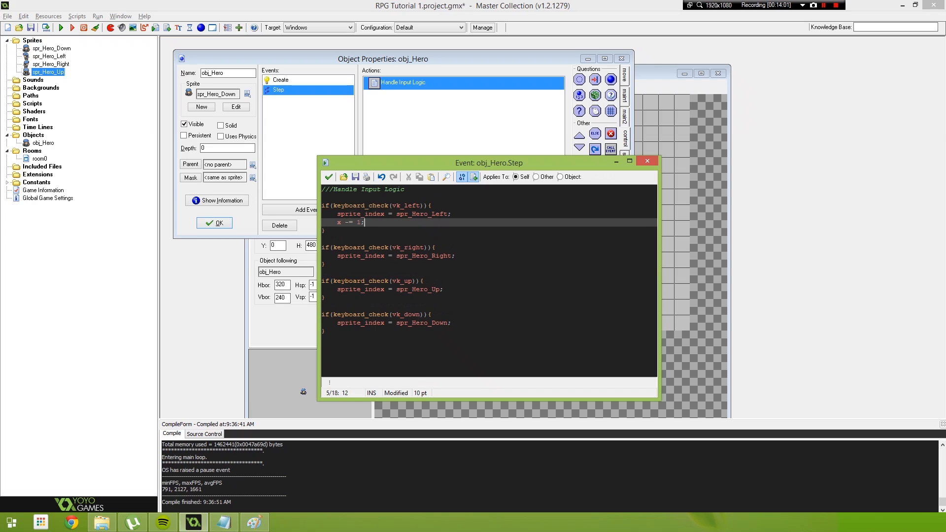
- In the Handle Input Logic code, add the line "x += 1;" below the sprite assignment in the vk_right block
{"action": "left_click", "coordinate": [456, 256]}
{"action": "key", "text": "Return"}
{"action": "type", "text": "x "}
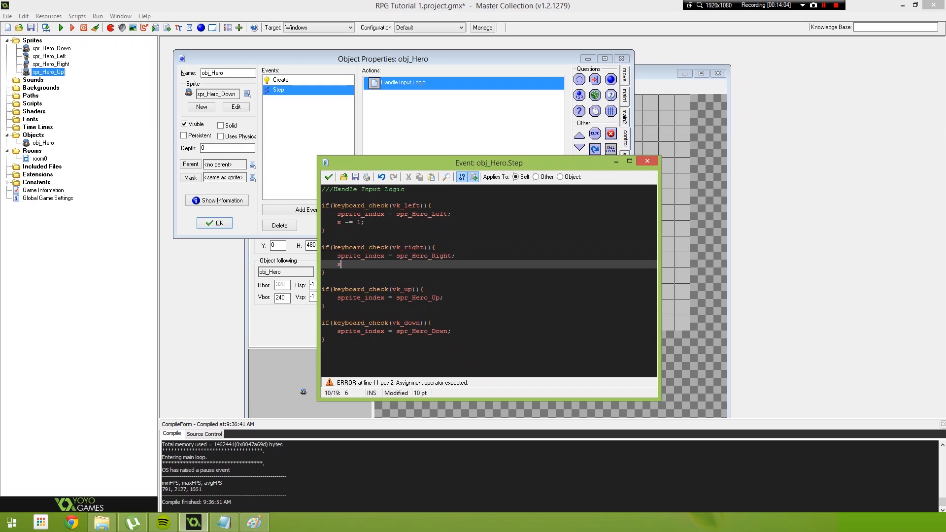
{"action": "type", "text": "+= 1;"}
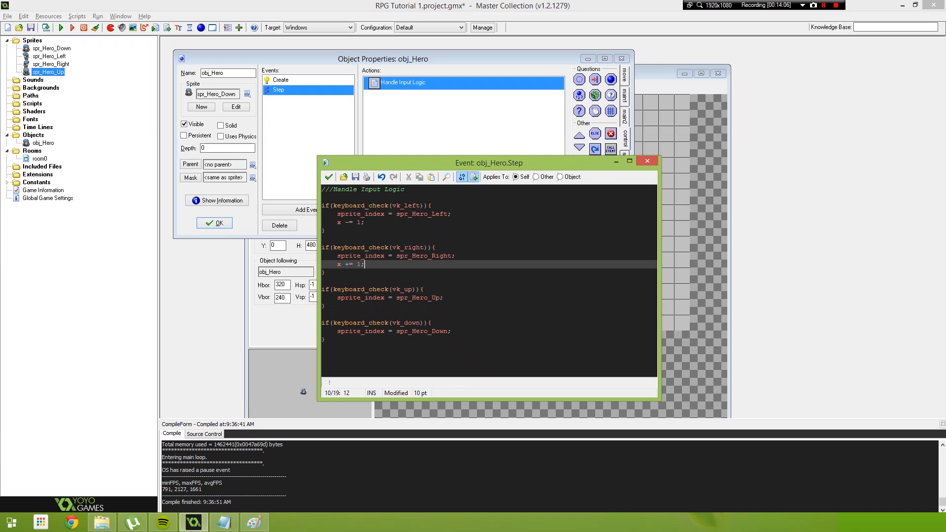
- Add the line "y -= 1;" below the sprite assignment in the vk_up block
{"action": "left_click", "coordinate": [445, 298]}
{"action": "key", "text": "Return"}
{"action": "type", "text": "y -= 1;"}
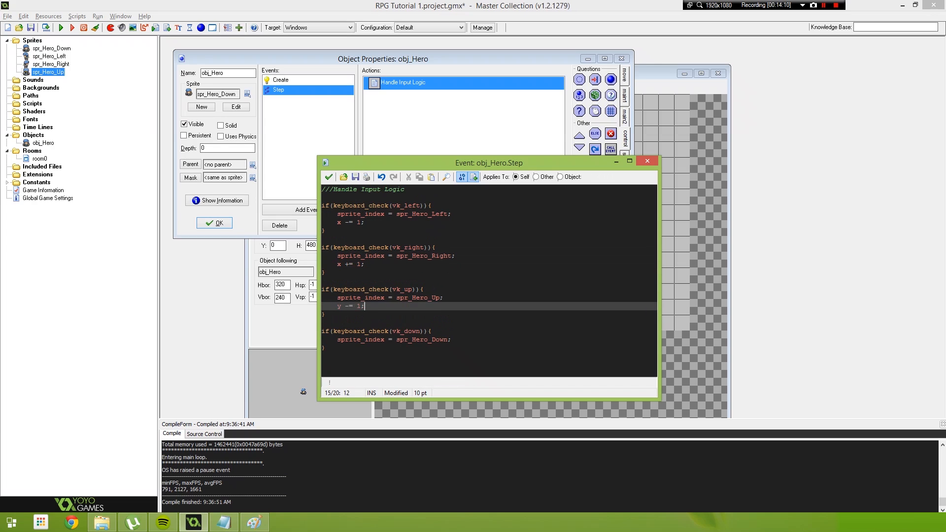
- Add the line "y += 1;" below the sprite assignment in the vk_down block and save the code
{"action": "left_click", "coordinate": [452, 339]}
{"action": "key", "text": "Return"}
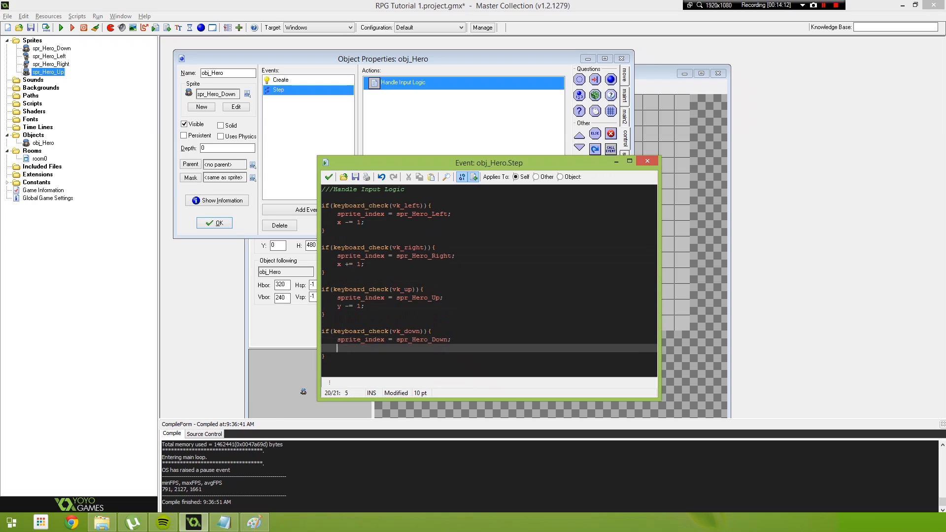
{"action": "type", "text": "y += 1;"}
{"action": "left_click", "coordinate": [433, 298]}
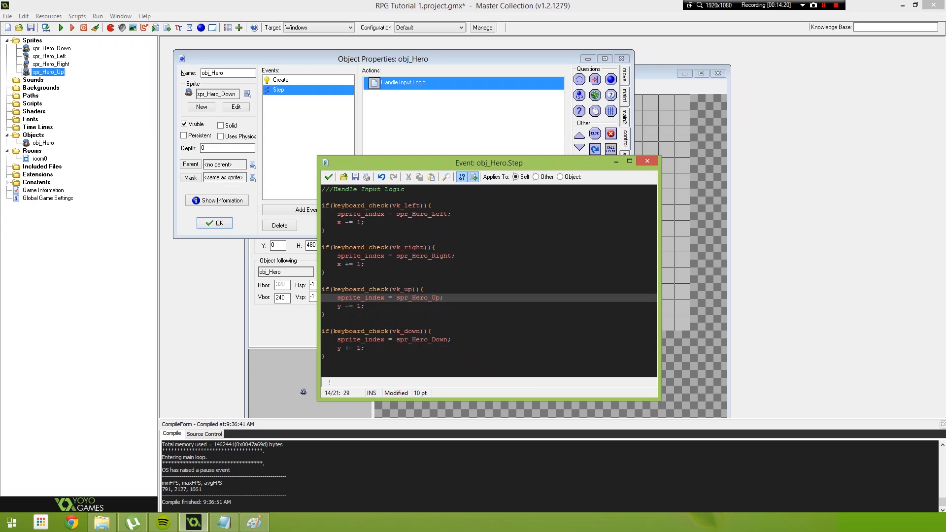
{"action": "left_click_drag", "start_coordinate": [365, 264], "coordinate": [345, 264]}
{"action": "left_click", "coordinate": [326, 272]}
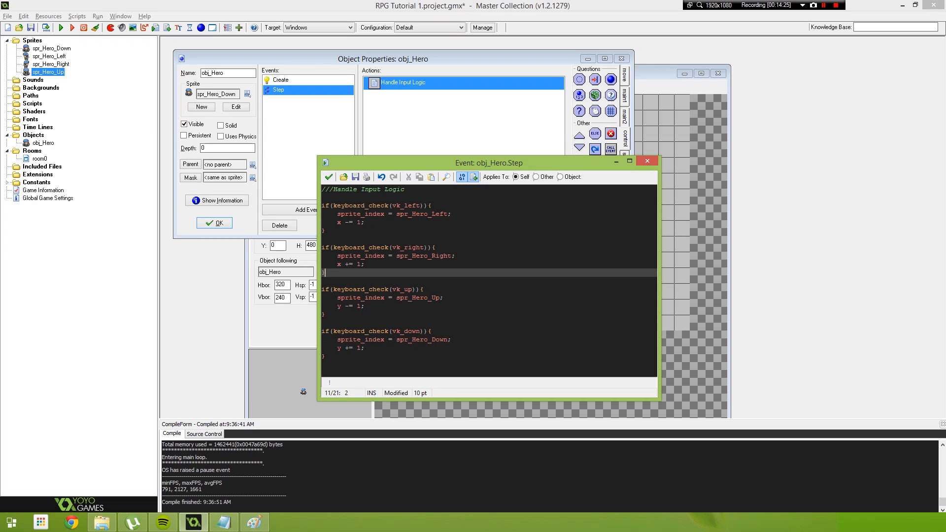
{"action": "left_click_drag", "start_coordinate": [338, 264], "coordinate": [365, 264]}
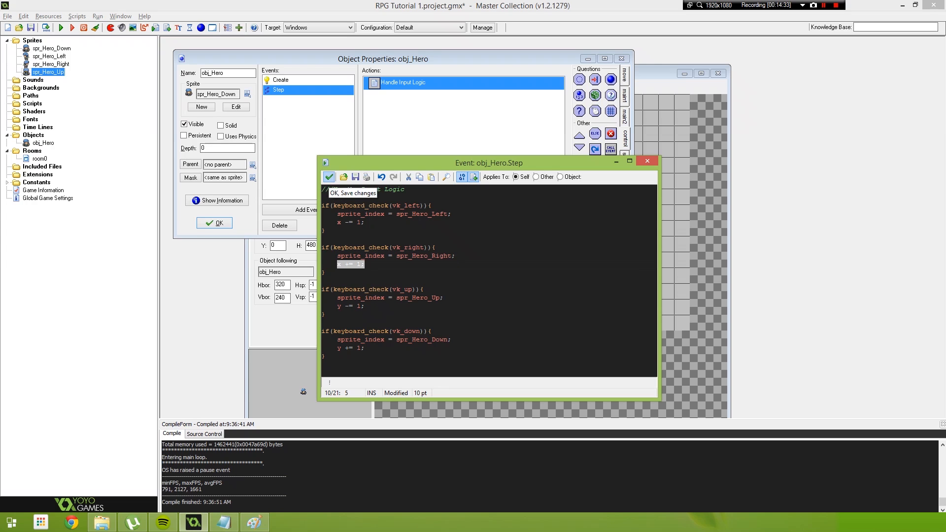
{"action": "left_click", "coordinate": [328, 178]}
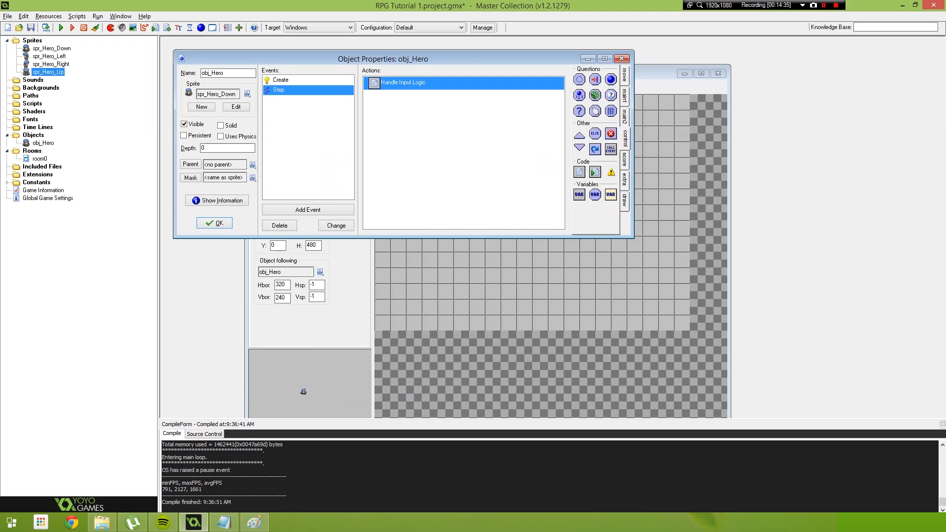
- Test-run the game, move the hero up, and close the game
{"action": "key", "text": "F5"}
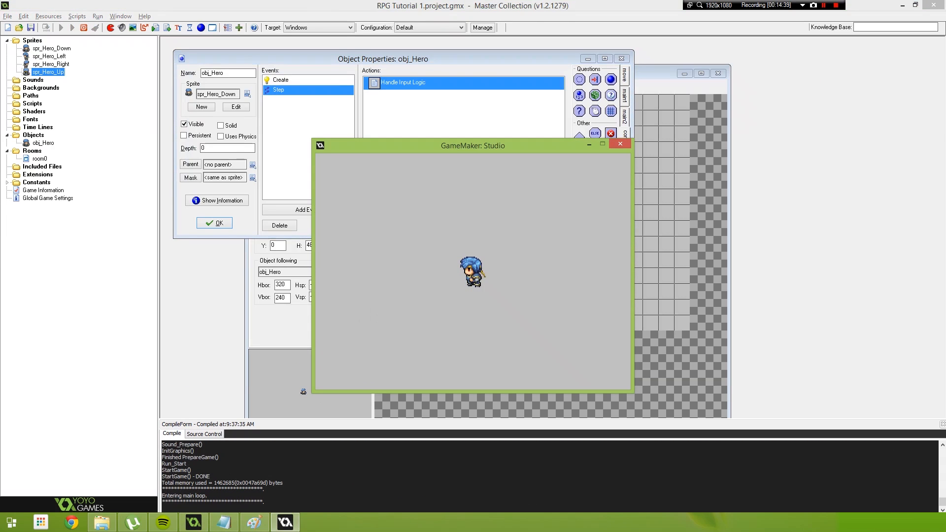
{"action": "key", "text": "Up"}
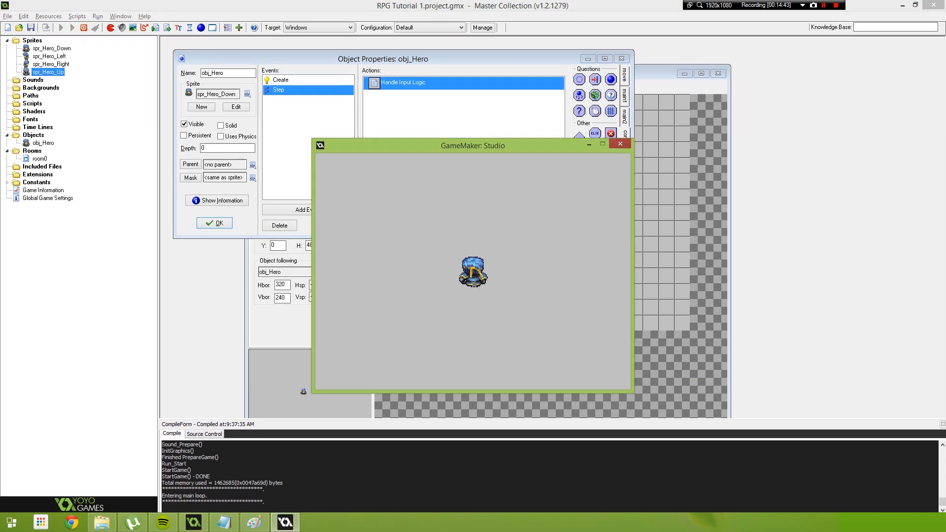
{"action": "key", "text": "Escape"}
- Disable the use of views in room rm_Intro and rerun the game, walking the hero up, right, down and left
{"action": "left_click", "coordinate": [258, 121]}
{"action": "key", "text": "F5"}
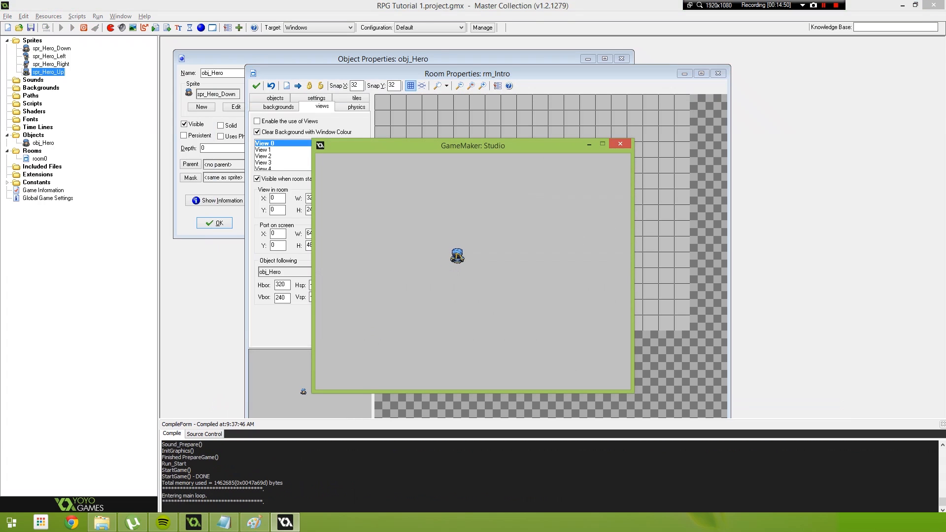
{"action": "key", "text": "Up"}
{"action": "key", "text": "Right"}
{"action": "key", "text": "Down"}
{"action": "key", "text": "Left"}
{"action": "key", "text": "Up"}
{"action": "key", "text": "Right"}
{"action": "key", "text": "Down"}
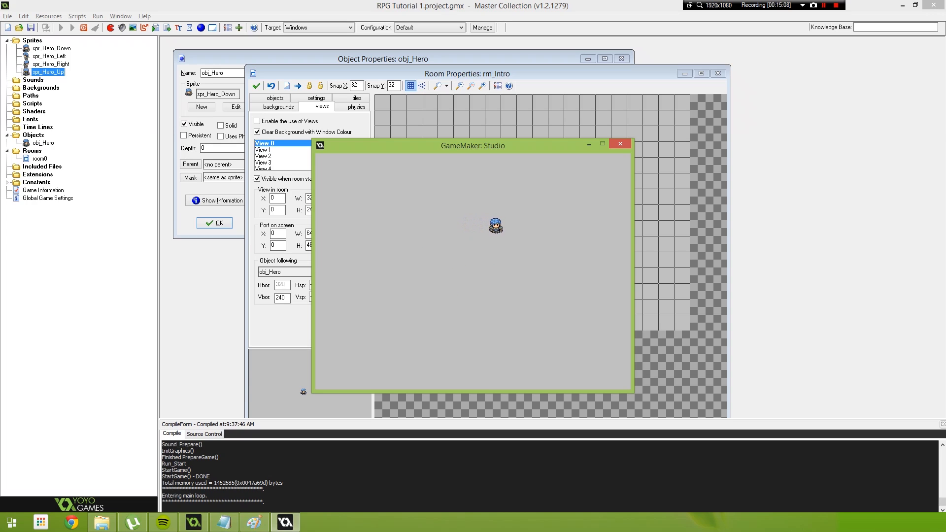